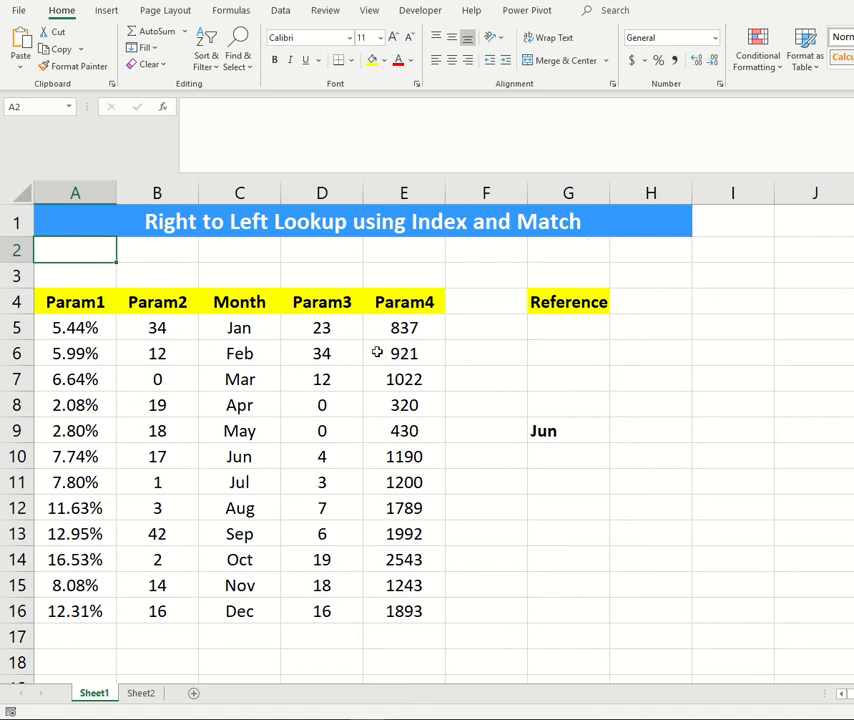
- Examine the Month column and the Param3 and Param4 columns, plus the Month row and the rows below it on Sheet2
left_click(254, 195)
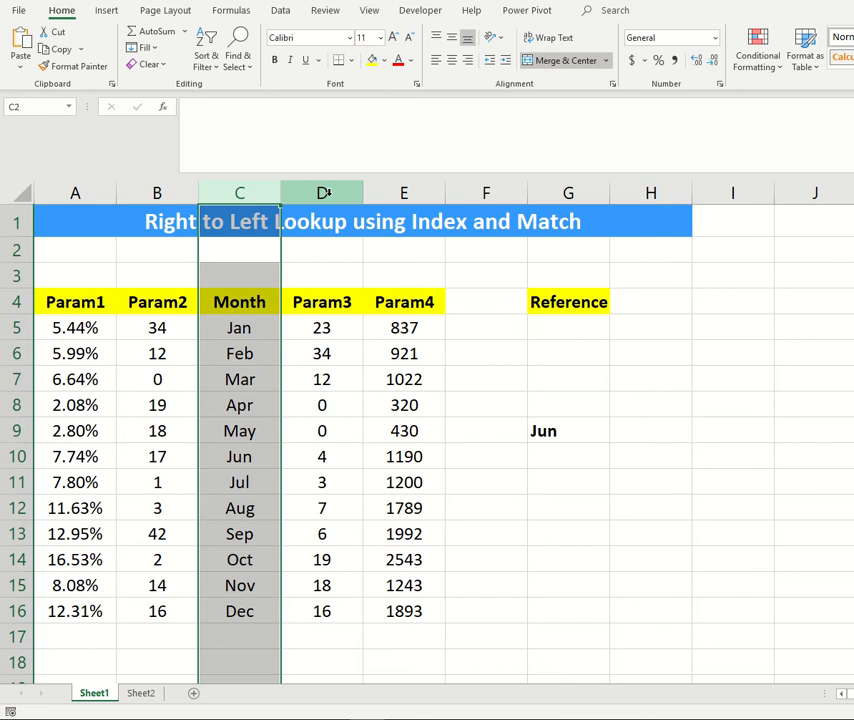
left_click_drag(325, 193, 387, 193)
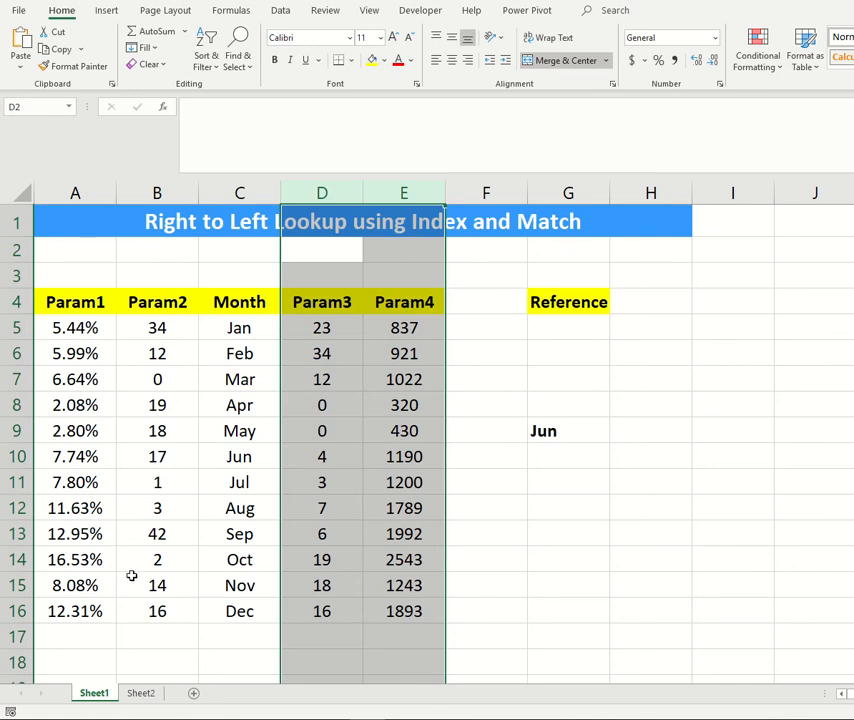
left_click(132, 663)
left_click(139, 697)
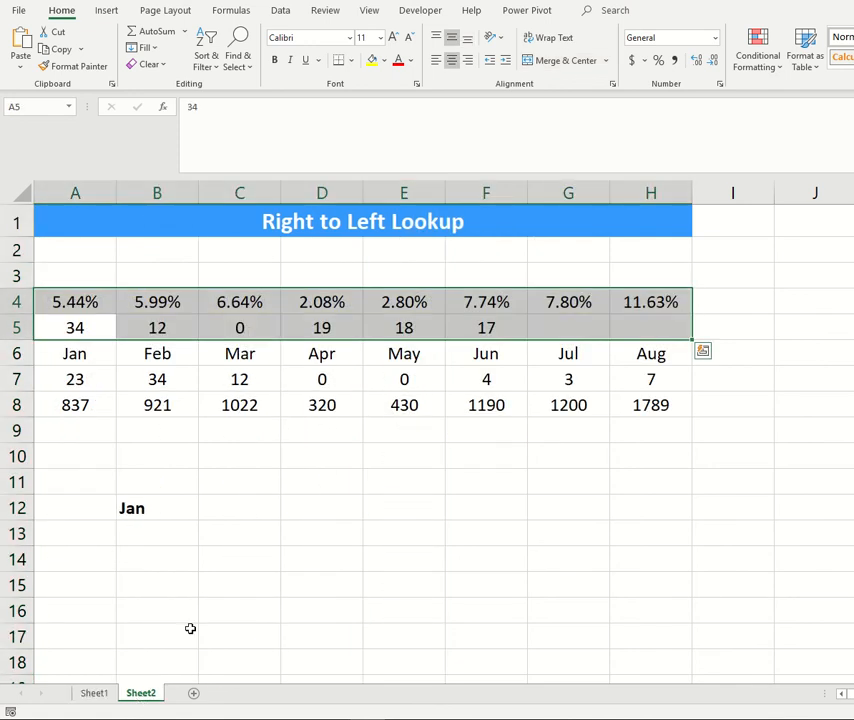
left_click(433, 215)
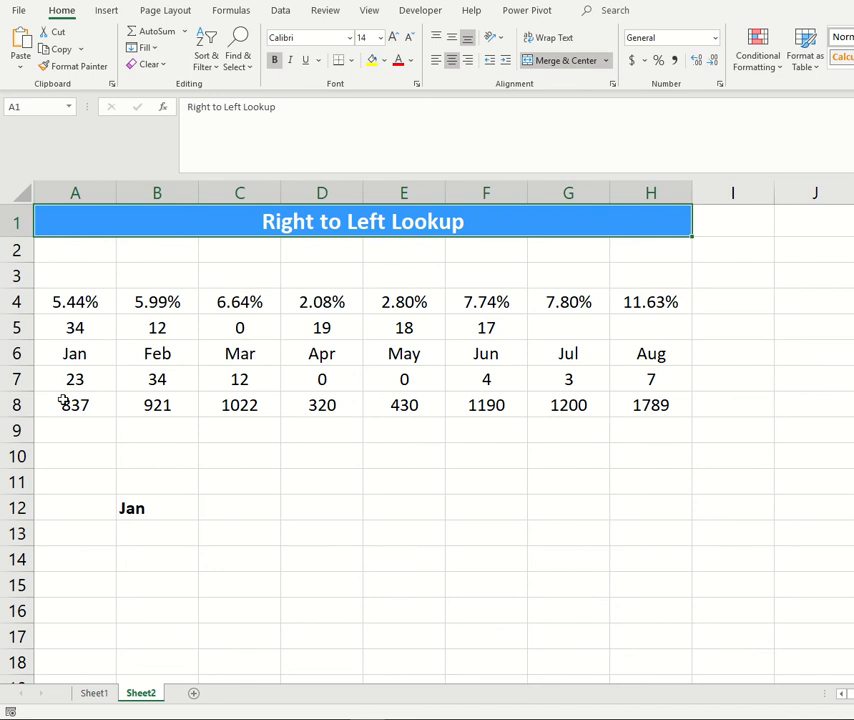
left_click(21, 354)
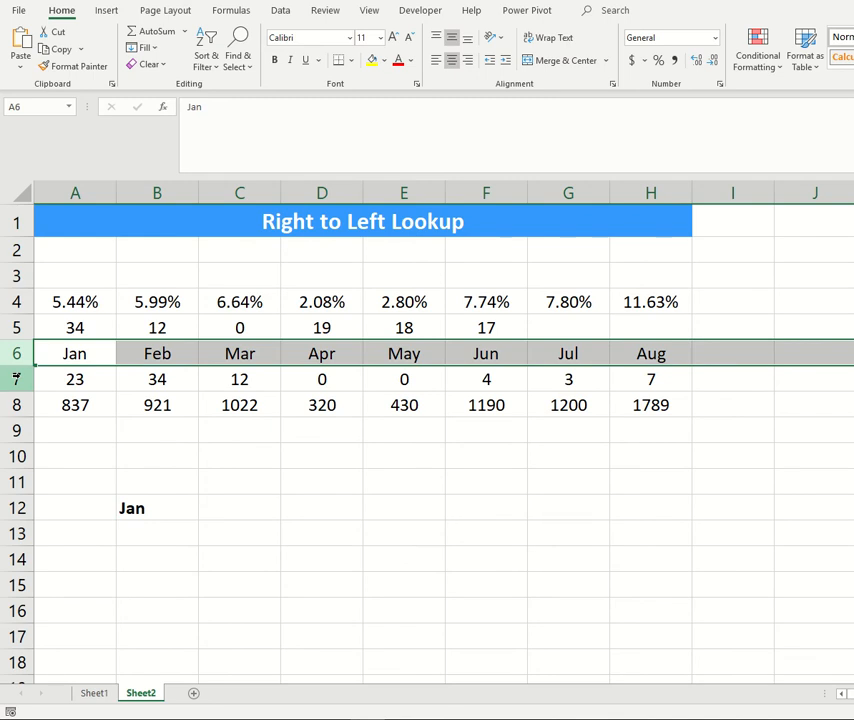
left_click_drag(16, 378, 18, 398)
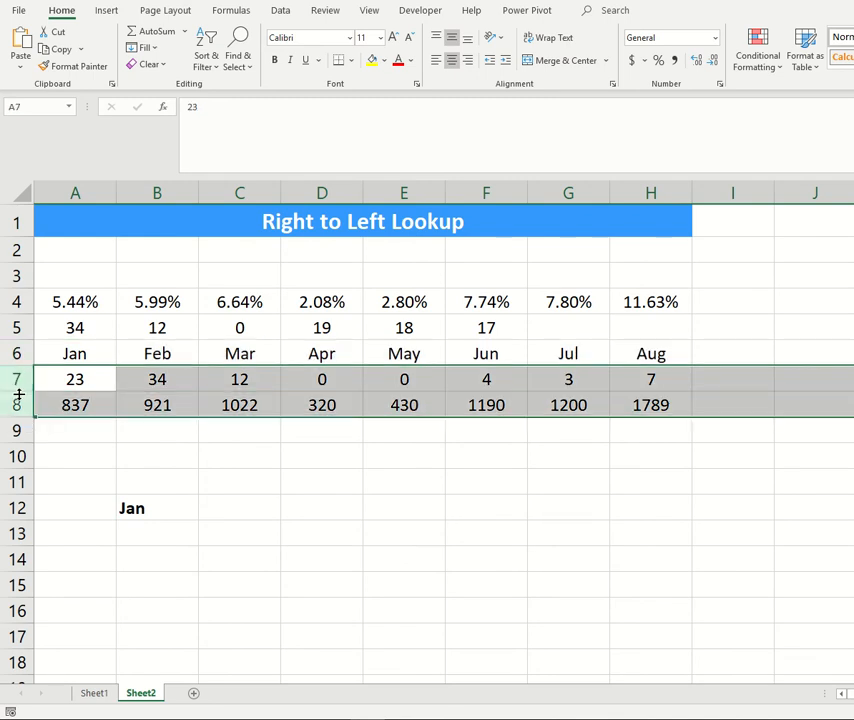
- Examine Sheet1's Month column, the Param1 and Param2 columns before it, and the Jun reference with its matching row
left_click(92, 693)
left_click(236, 309)
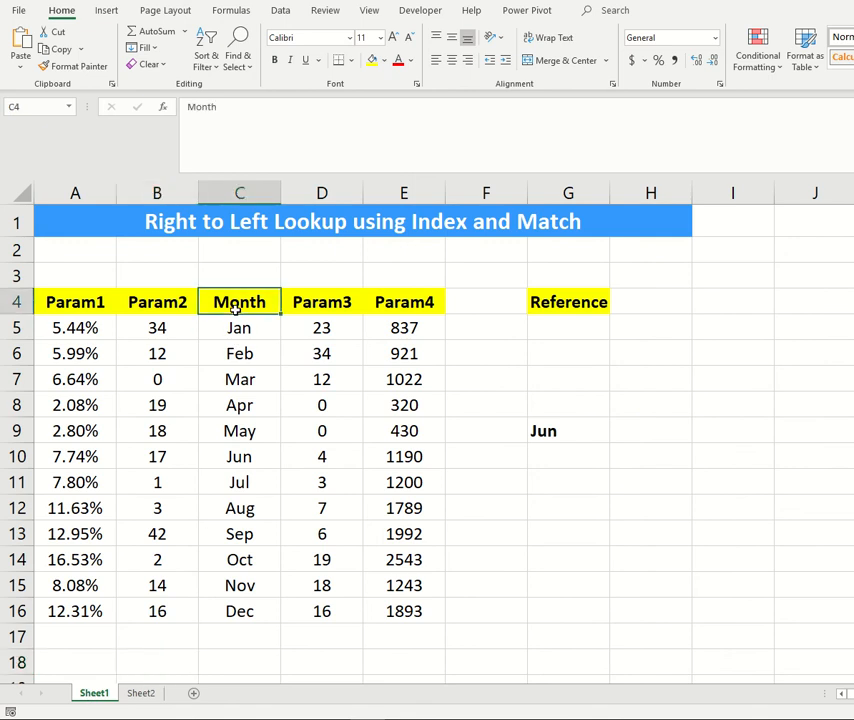
left_click_drag(236, 309, 242, 611)
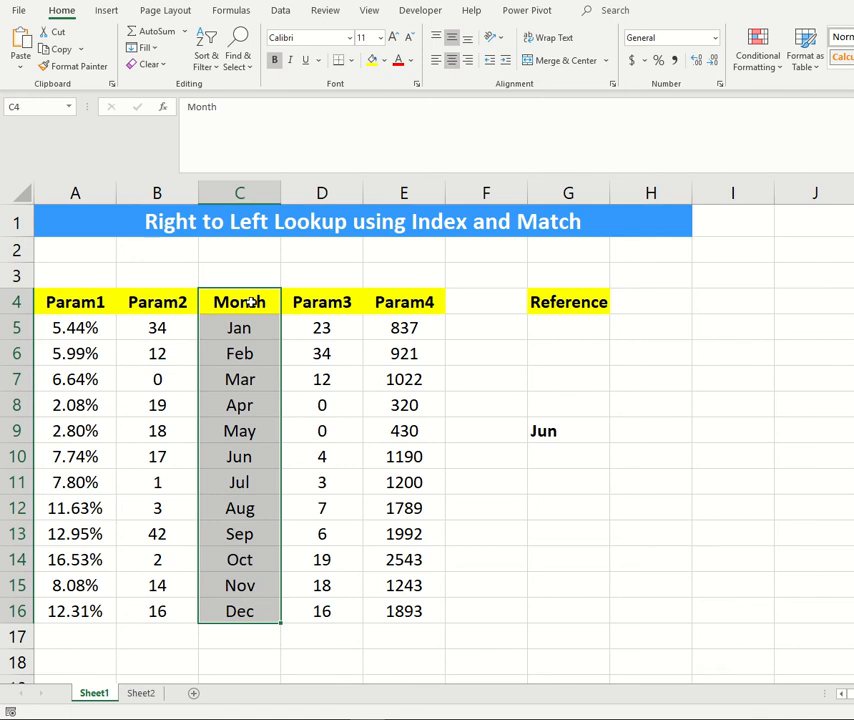
left_click_drag(250, 302, 236, 611)
left_click(92, 303)
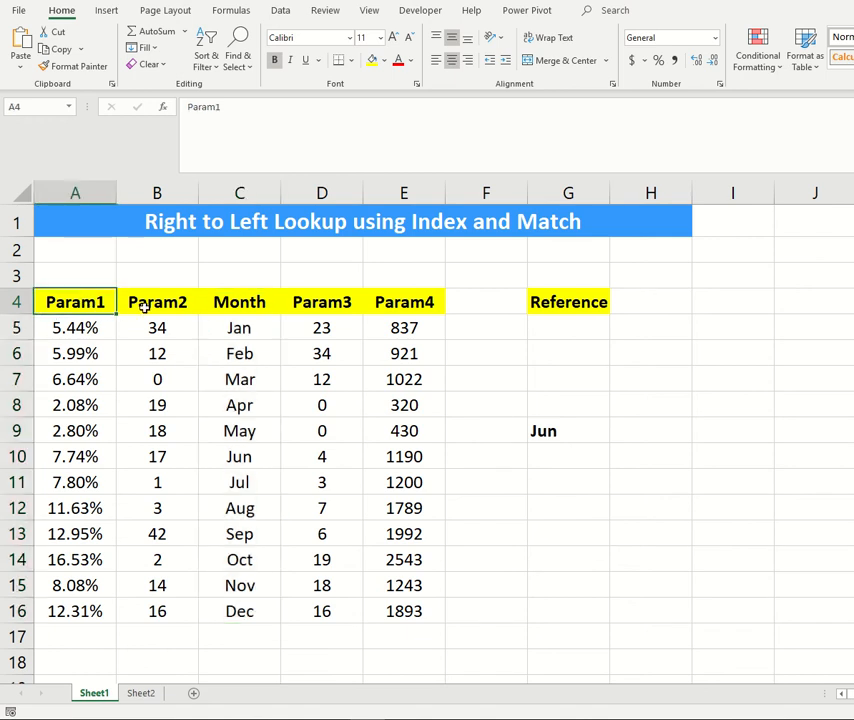
left_click(145, 308)
left_click(88, 302)
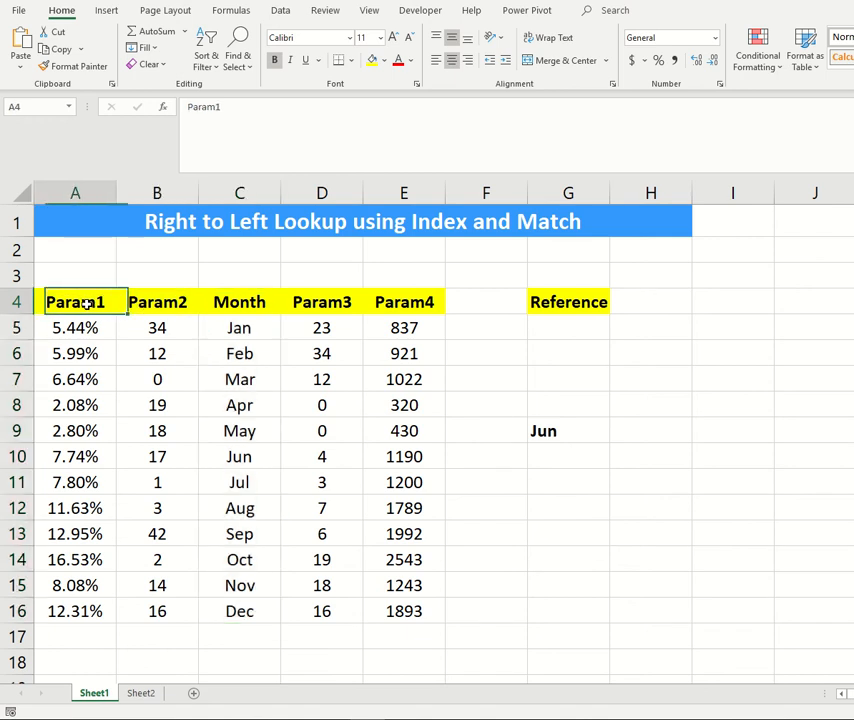
left_click(158, 300)
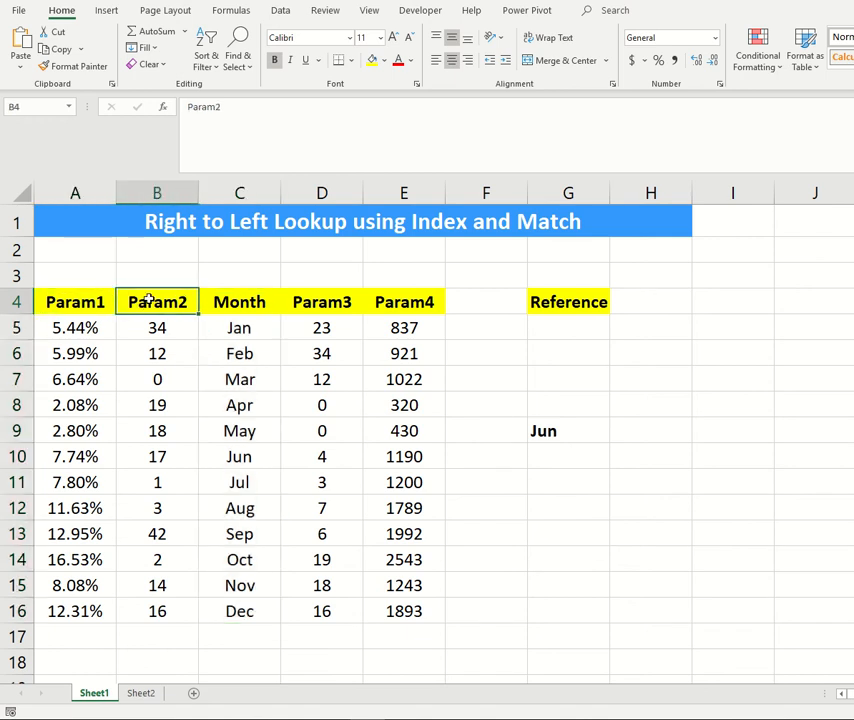
left_click(590, 456)
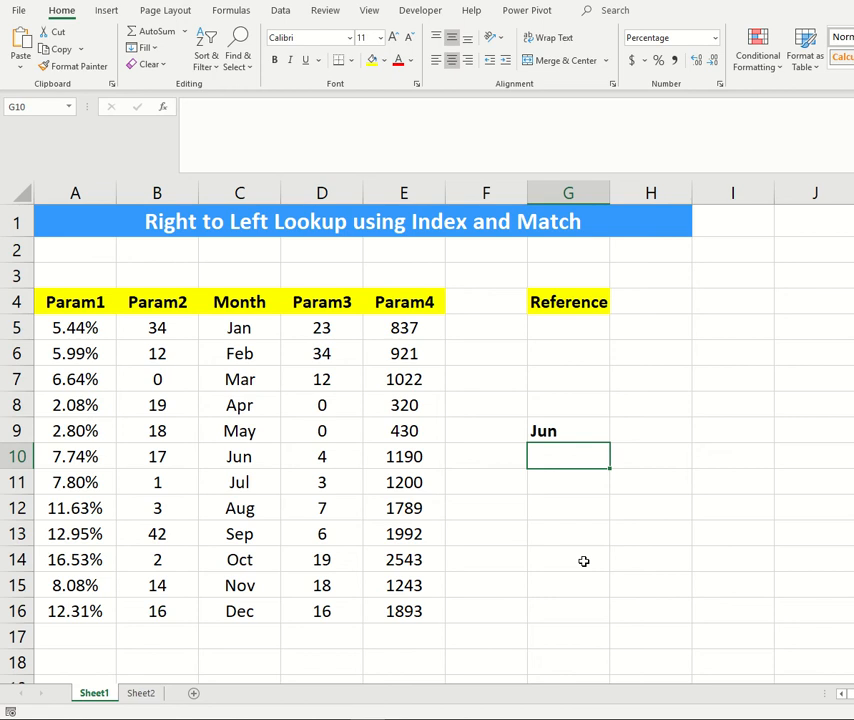
left_click(561, 431)
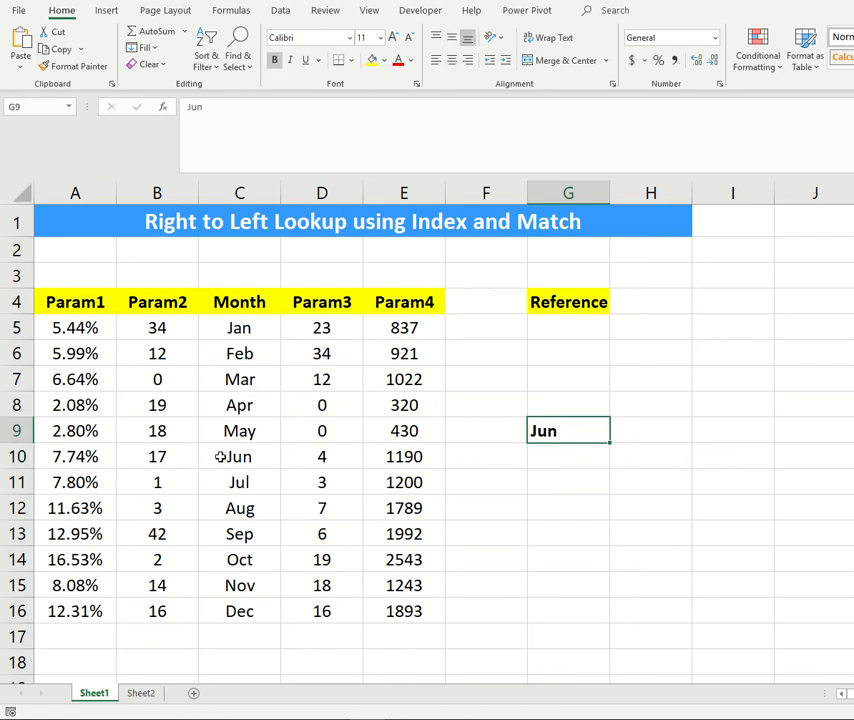
left_click_drag(225, 455, 77, 455)
left_click(77, 455)
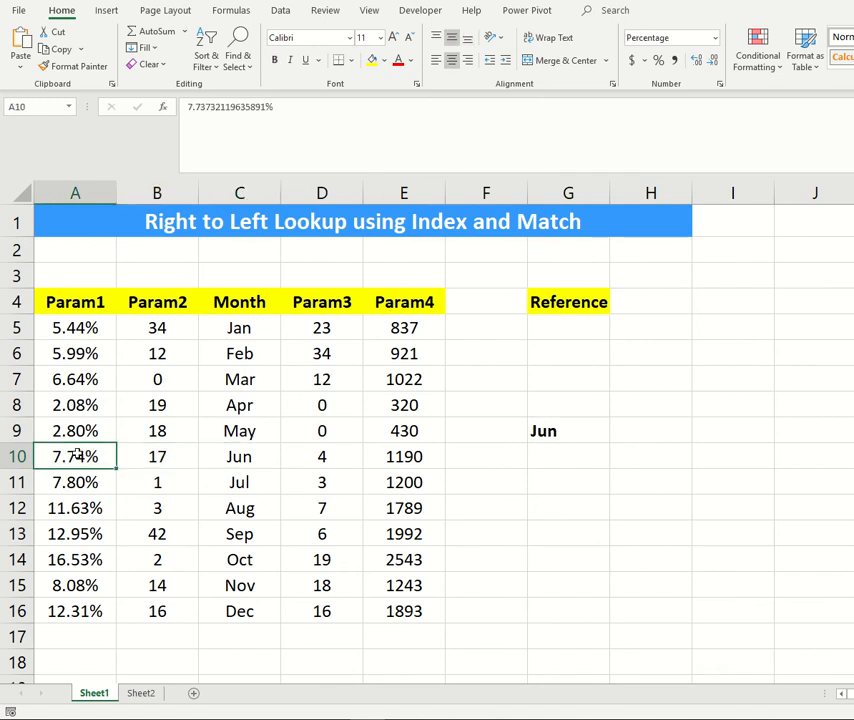
- Enter =MATCH(G9,C:C,0) in cell G10 to find the row position of the reference month in the Month column
left_click(577, 454)
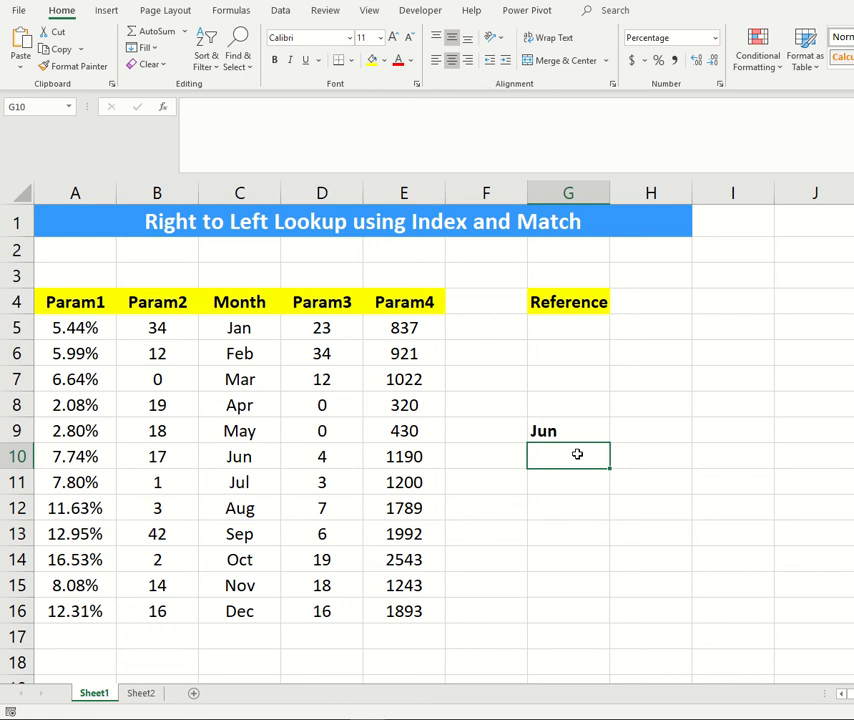
type("=")
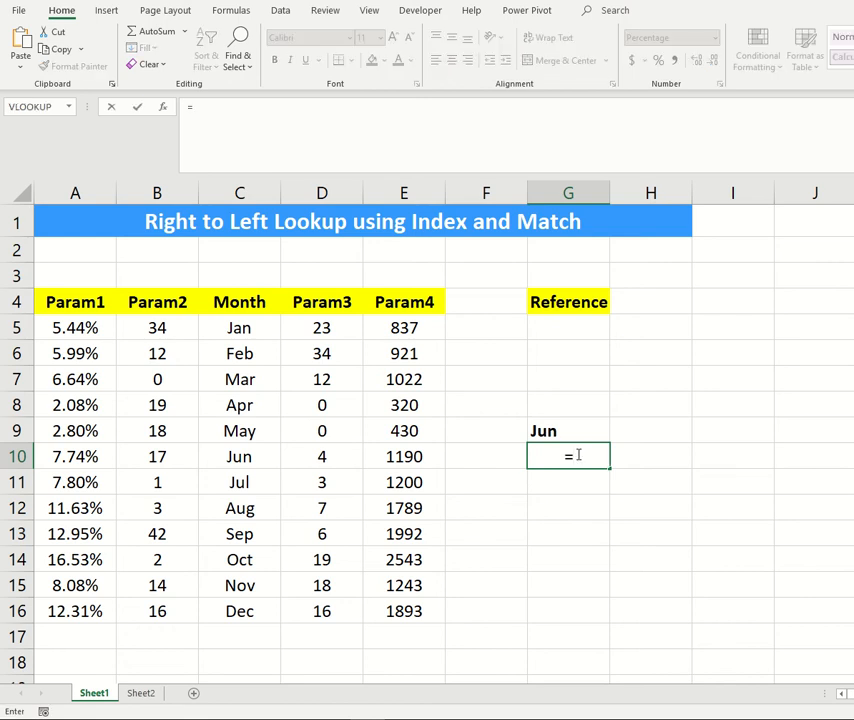
type("MA")
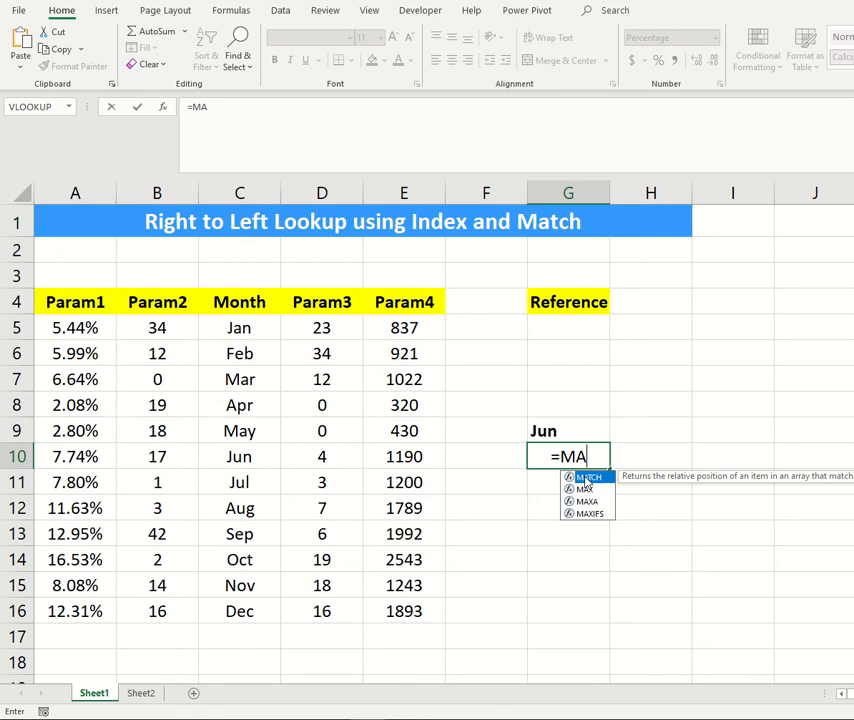
double_click(587, 478)
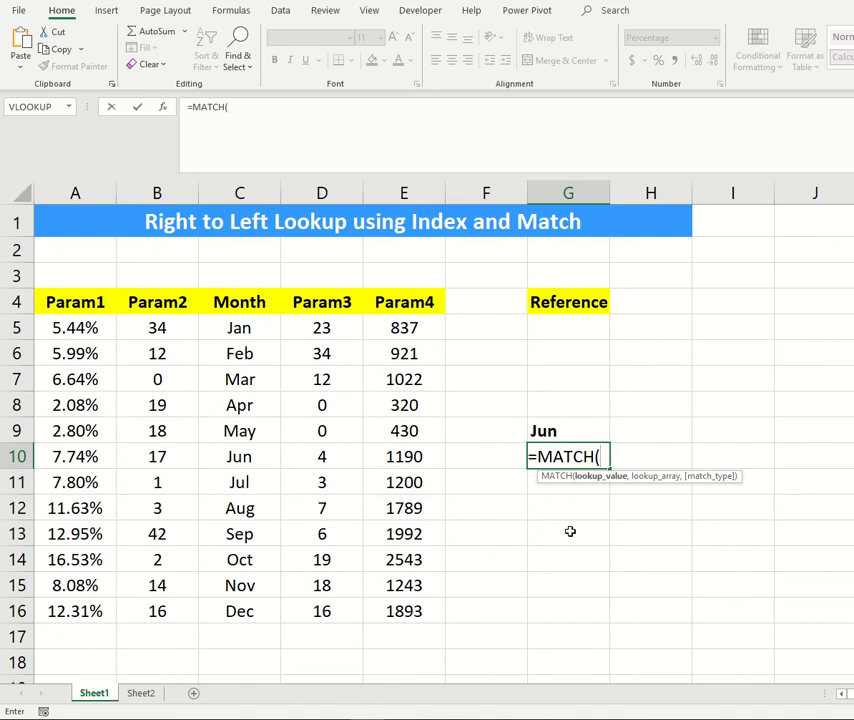
left_click(570, 433)
type(",")
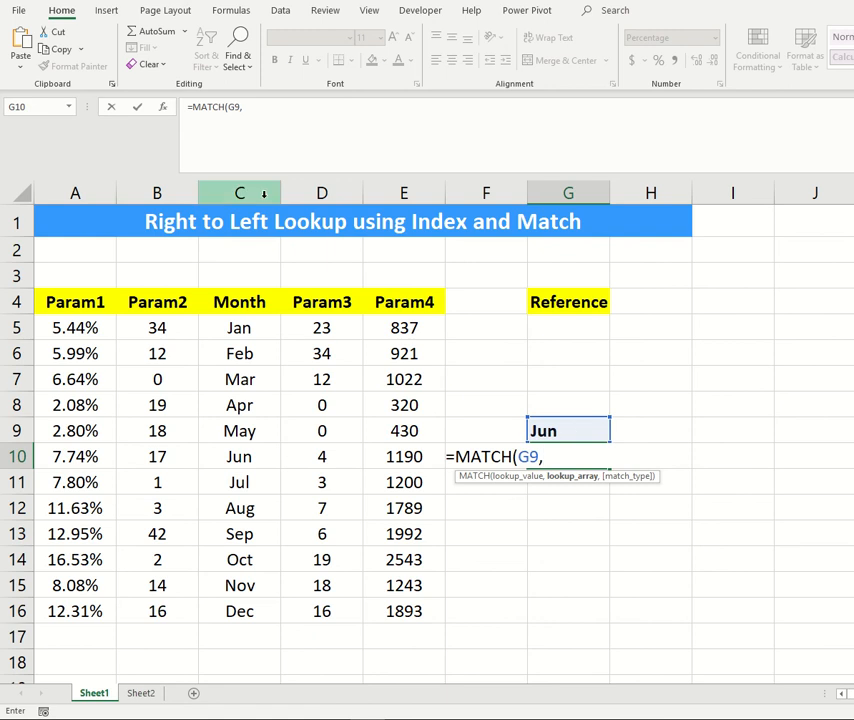
type("A:H")
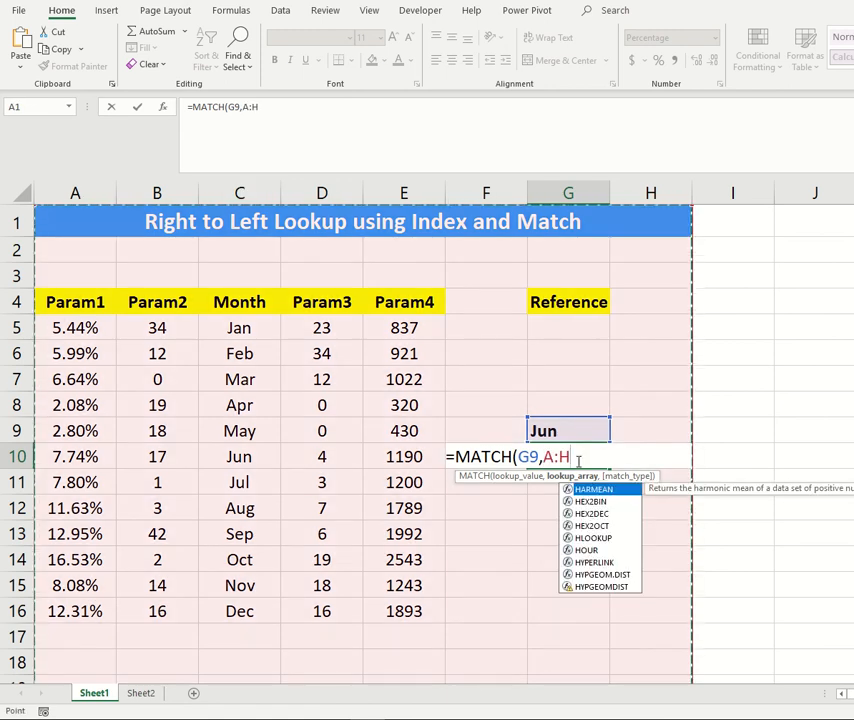
key("BackSpace")
key("BackSpace")
key("BackSpace")
type("c:c,")
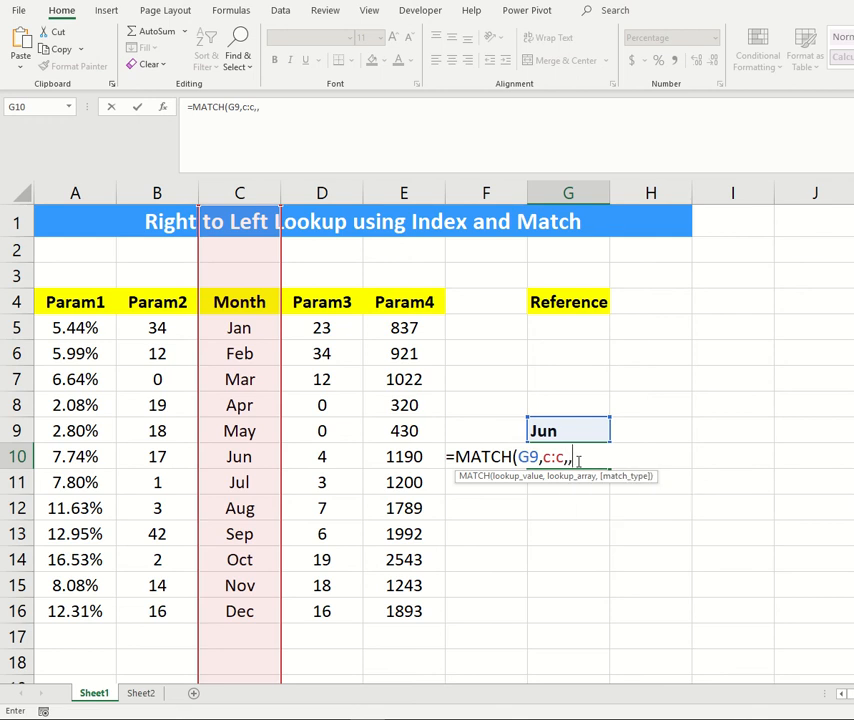
type("0")
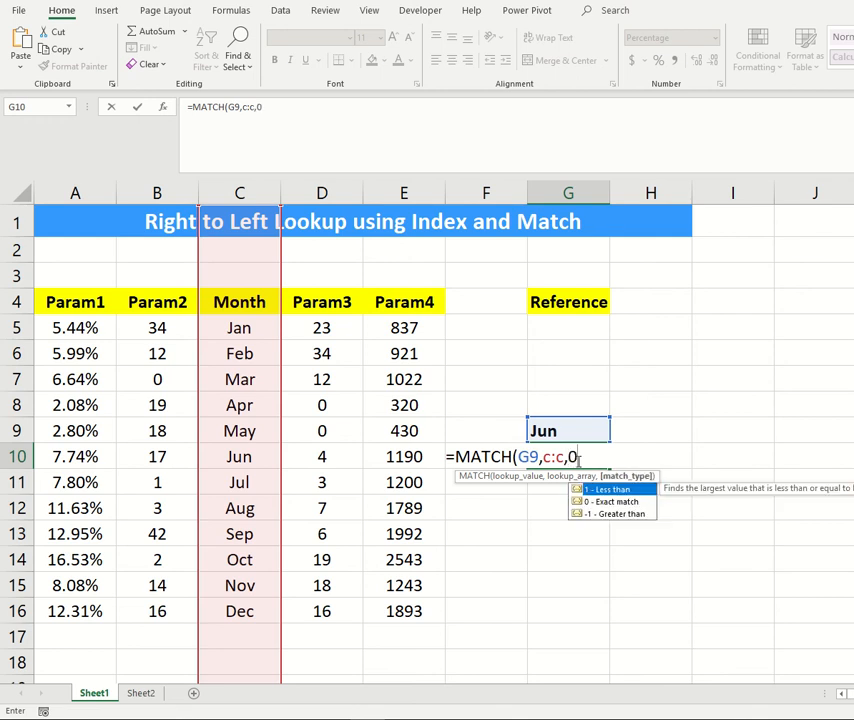
type(")")
key("Return")
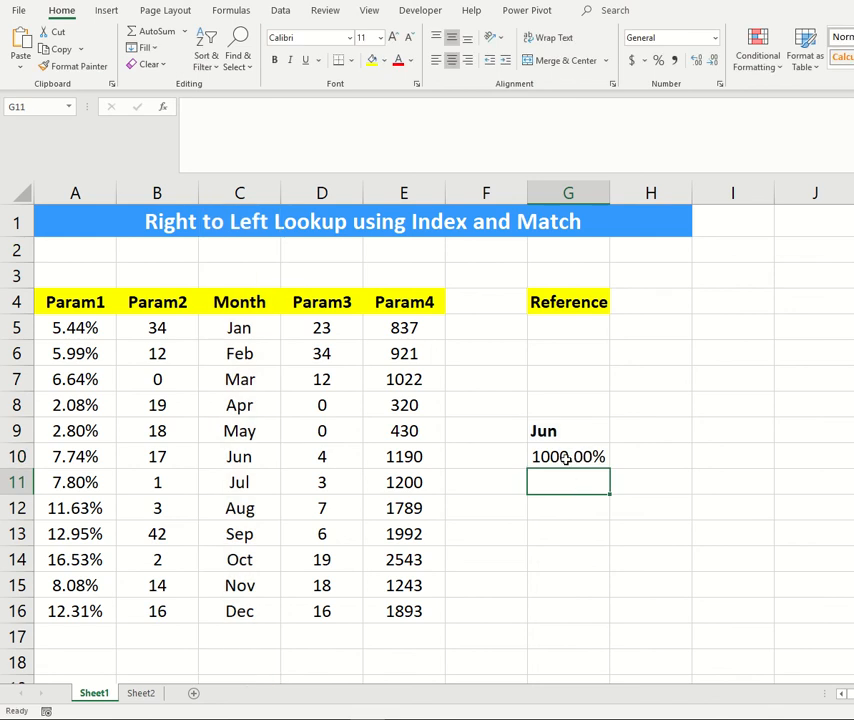
- Copy the General number format from empty cell G12 onto the MATCH result in G10 with Format Painter
left_click(564, 457)
left_click(561, 498)
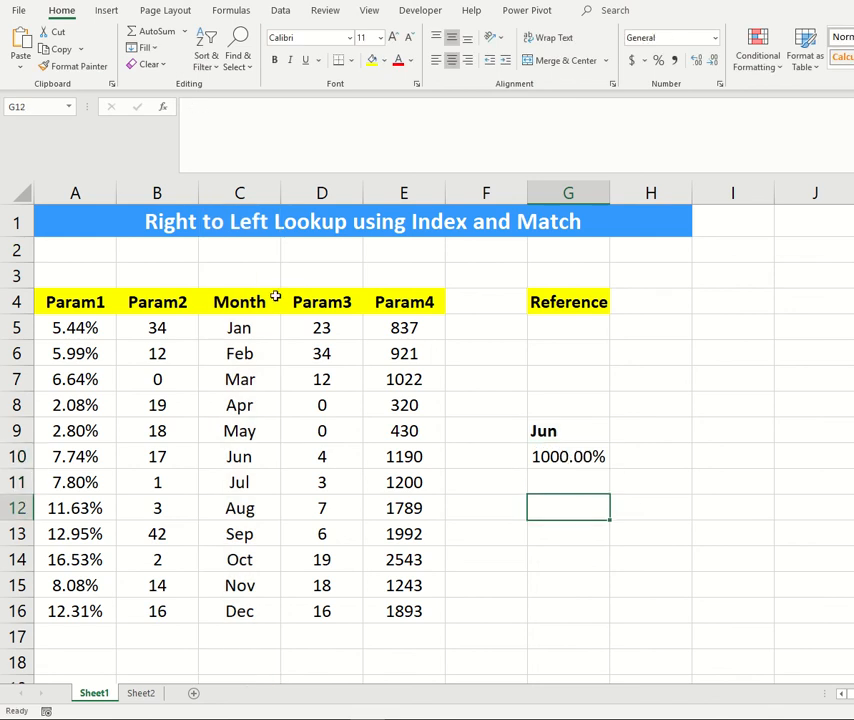
left_click(79, 66)
left_click(585, 460)
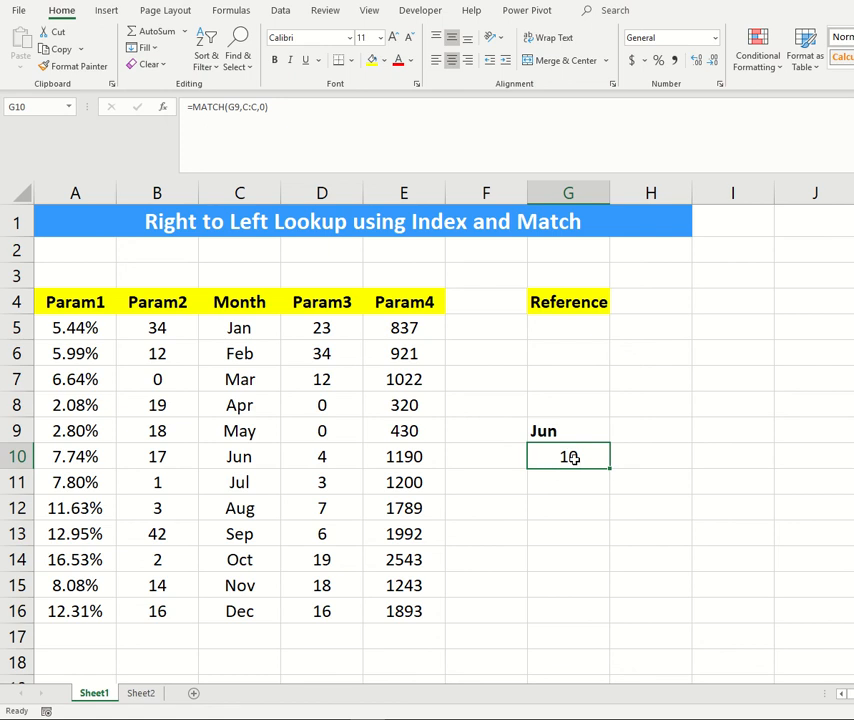
- Check the Jun entry in column C against the Param1 value in the same row of column A
left_click(257, 193)
left_click(248, 457)
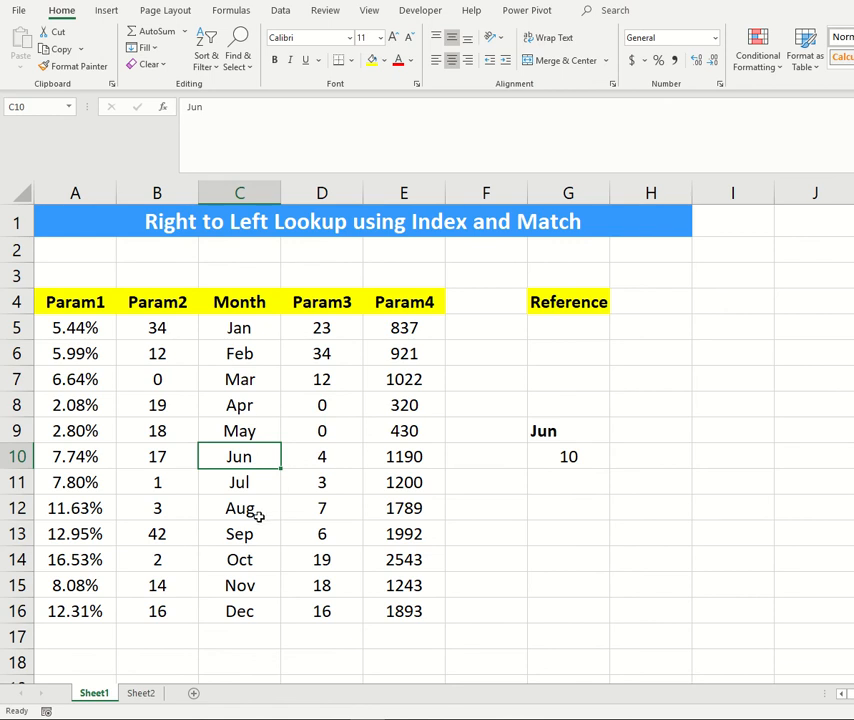
left_click(77, 193)
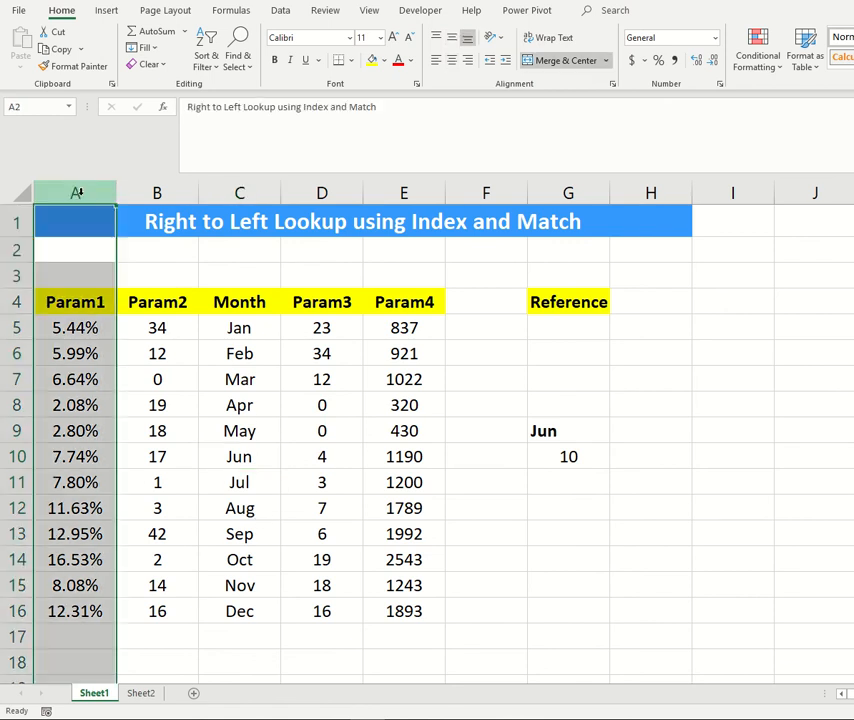
left_click(68, 460)
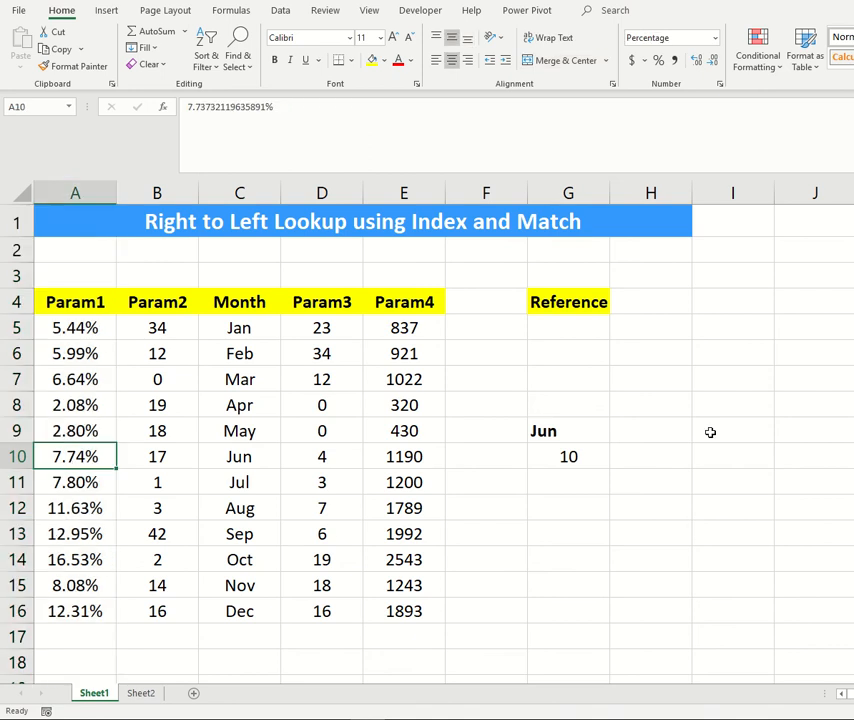
- Wrap the MATCH formula in G10 in INDEX over column A, giving =INDEX(A:A,MATCH(G9,C:C,0))
left_click(575, 457)
key("F2")
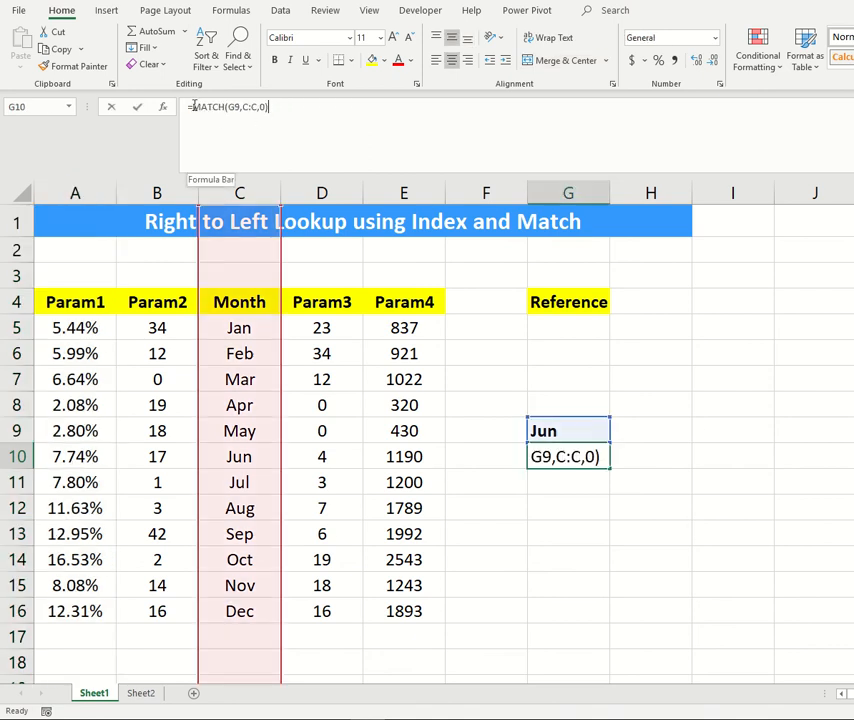
left_click(193, 105)
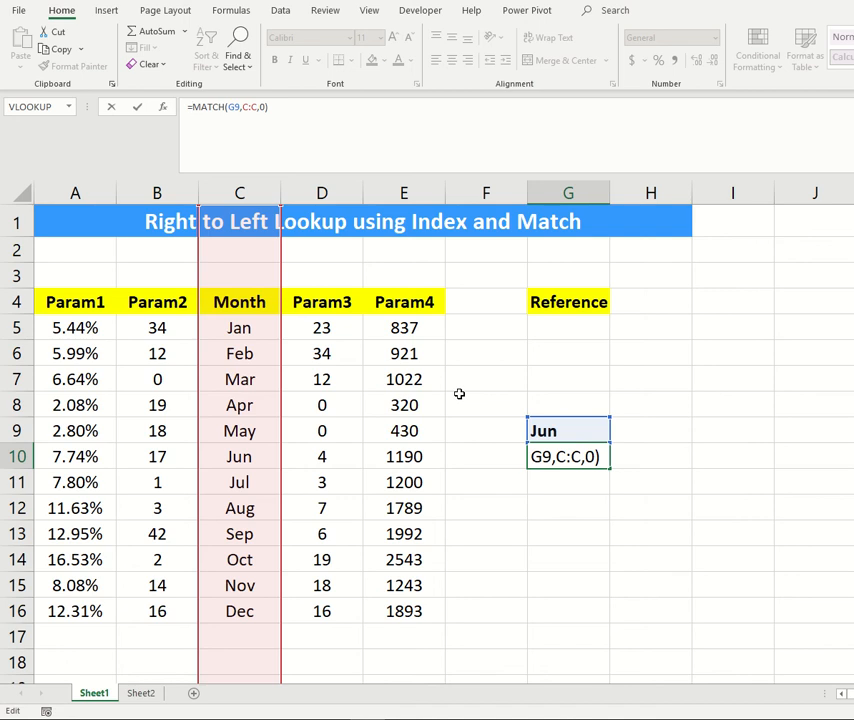
type("inde")
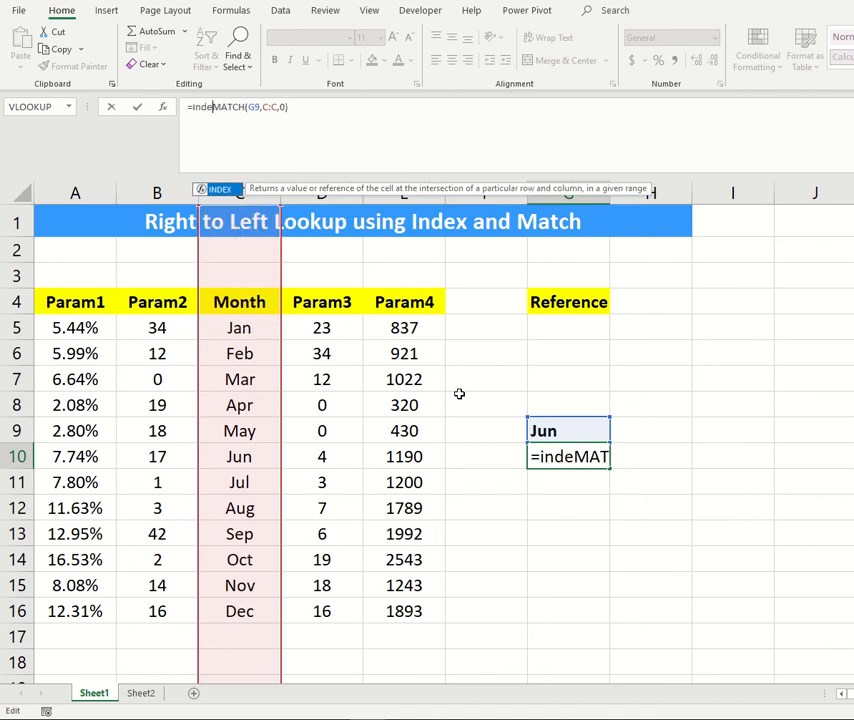
type("x(")
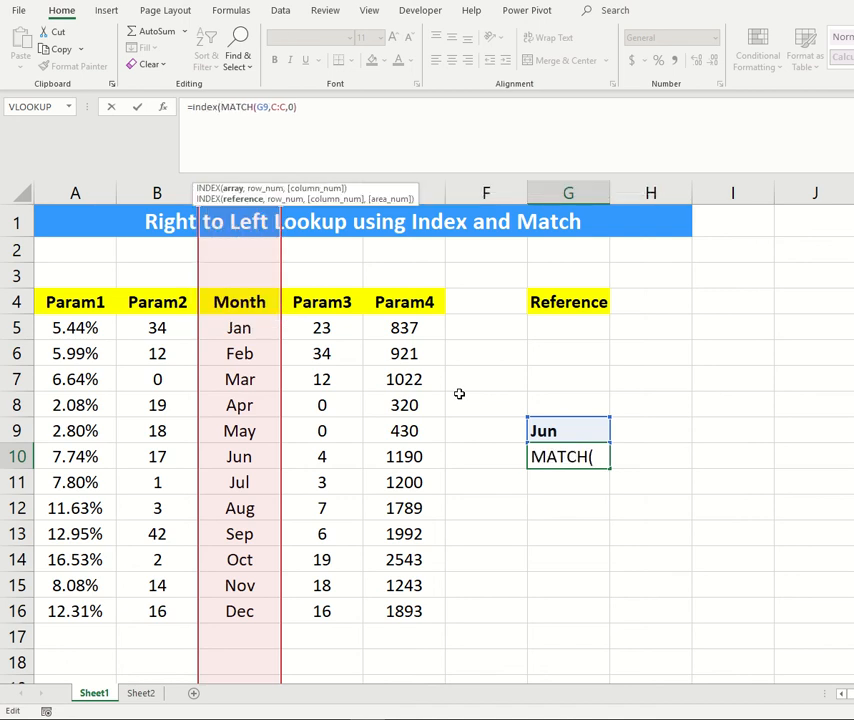
type("a:a")
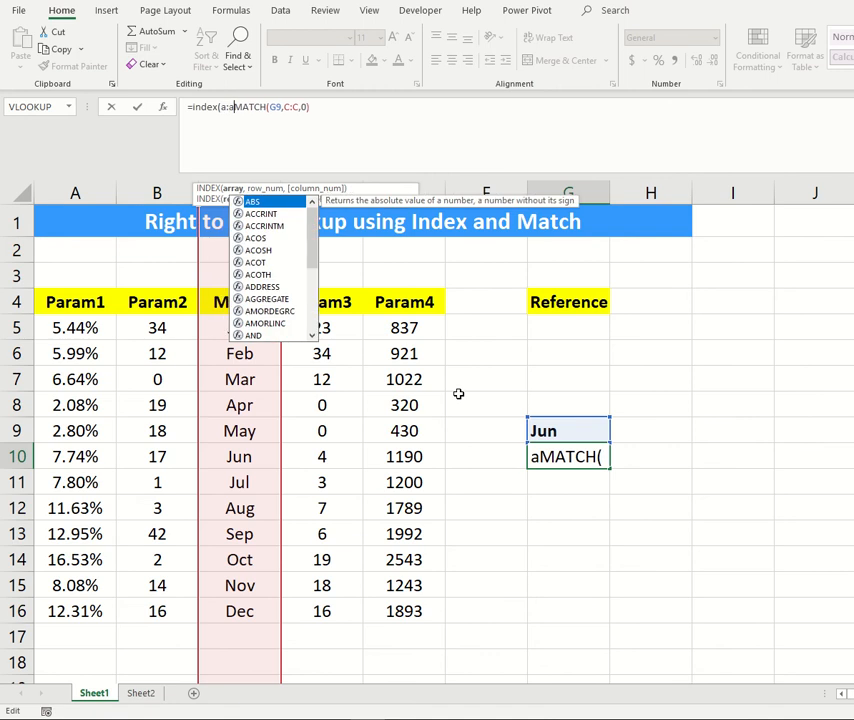
type(",")
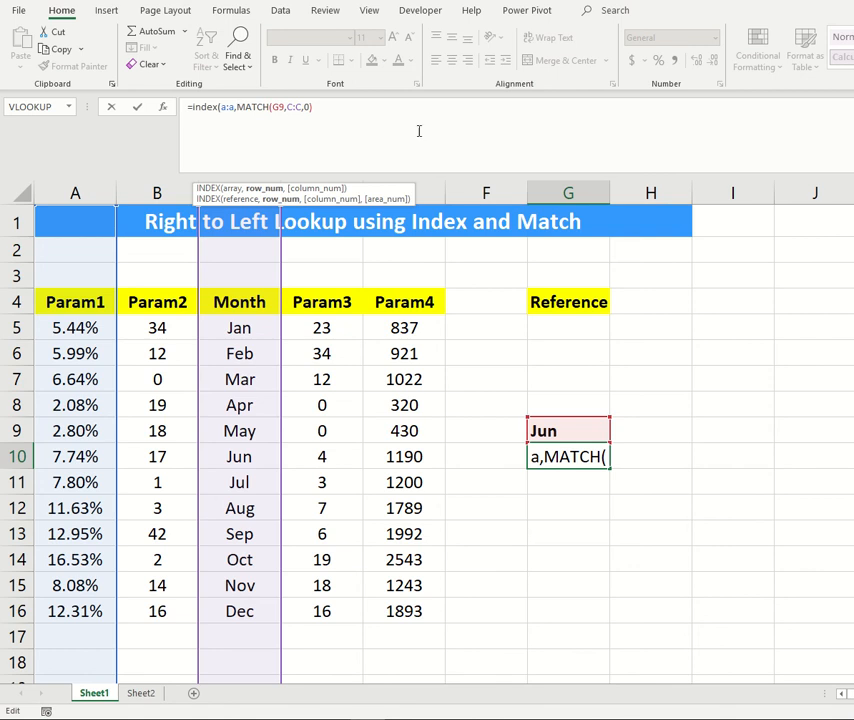
left_click(360, 123)
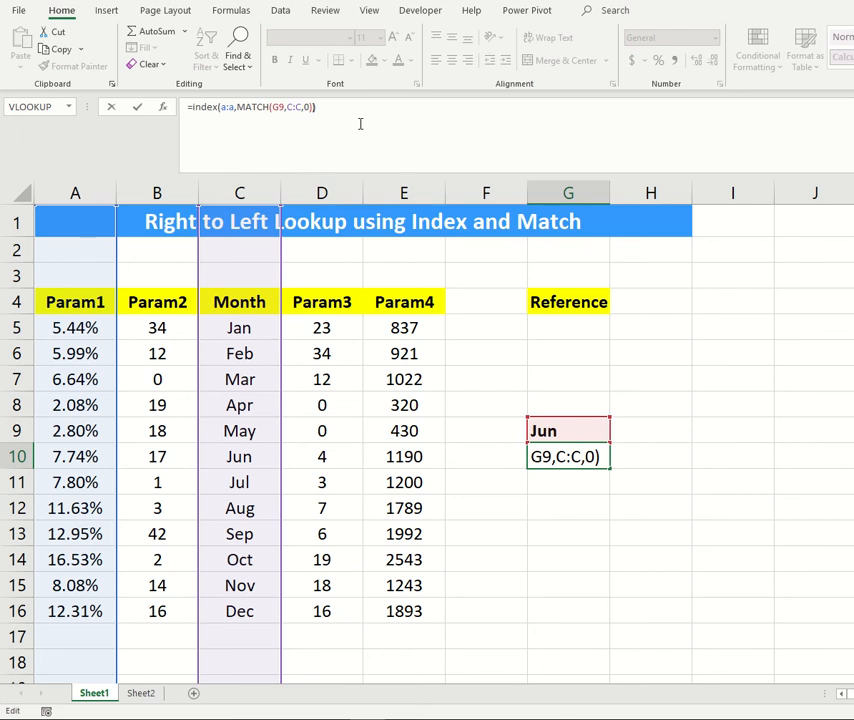
key("Return")
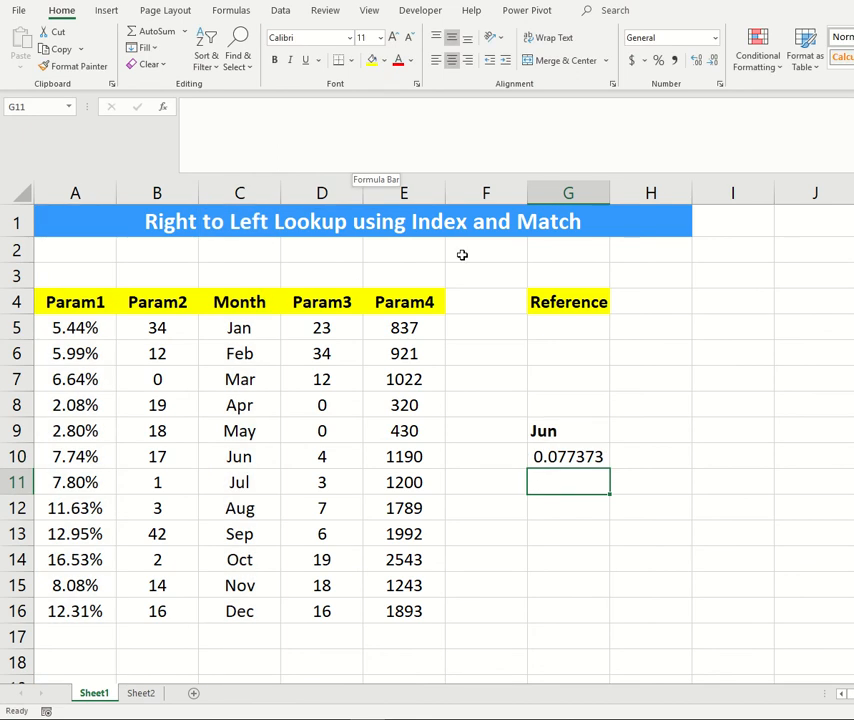
- Copy the percentage format from Param1 cell A10 onto the lookup result in G10 with Format Painter
left_click(568, 460)
right_click(568, 460)
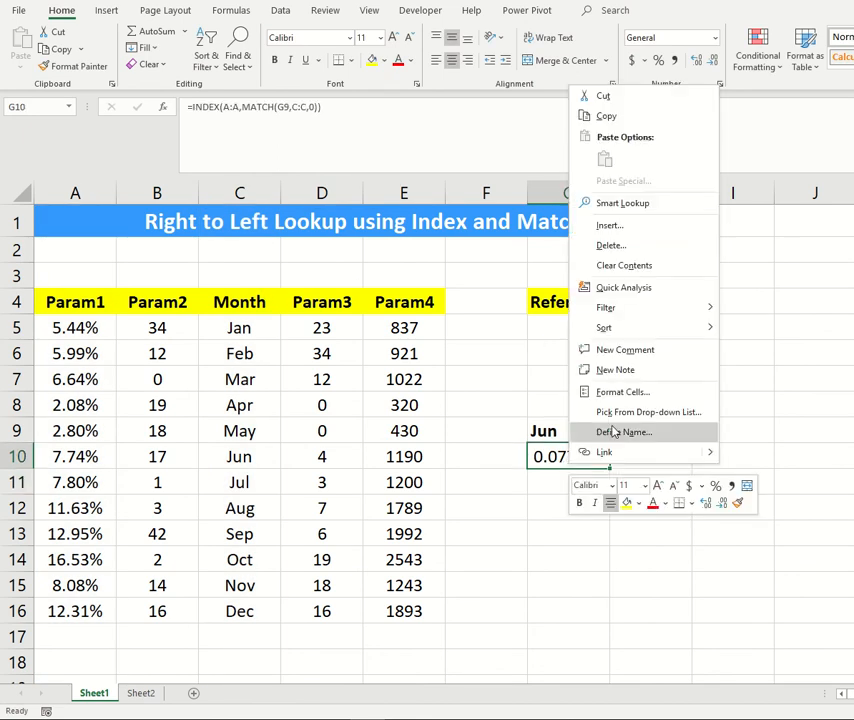
key("Escape")
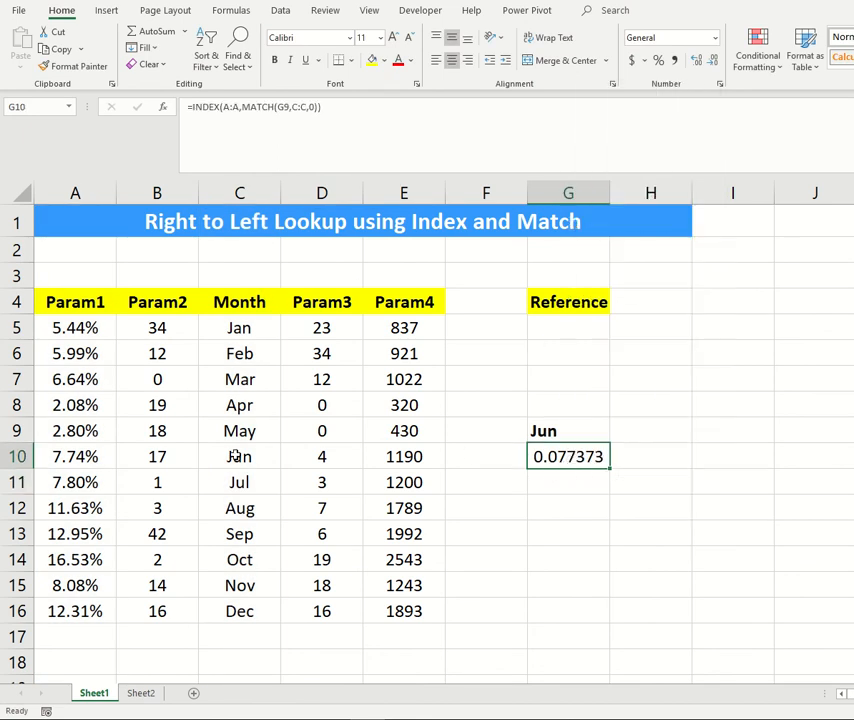
left_click(60, 452)
left_click(72, 66)
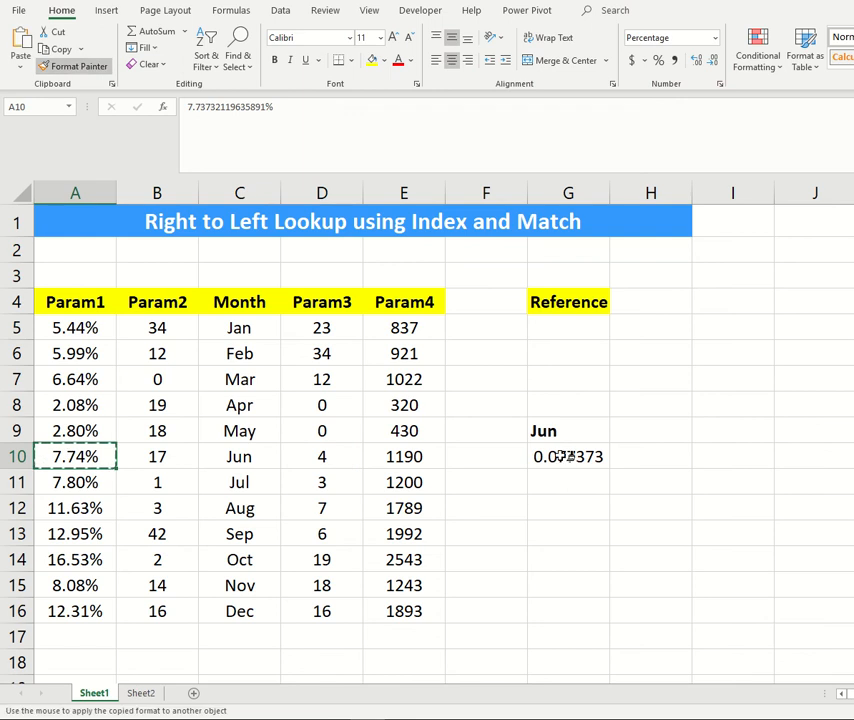
left_click(560, 456)
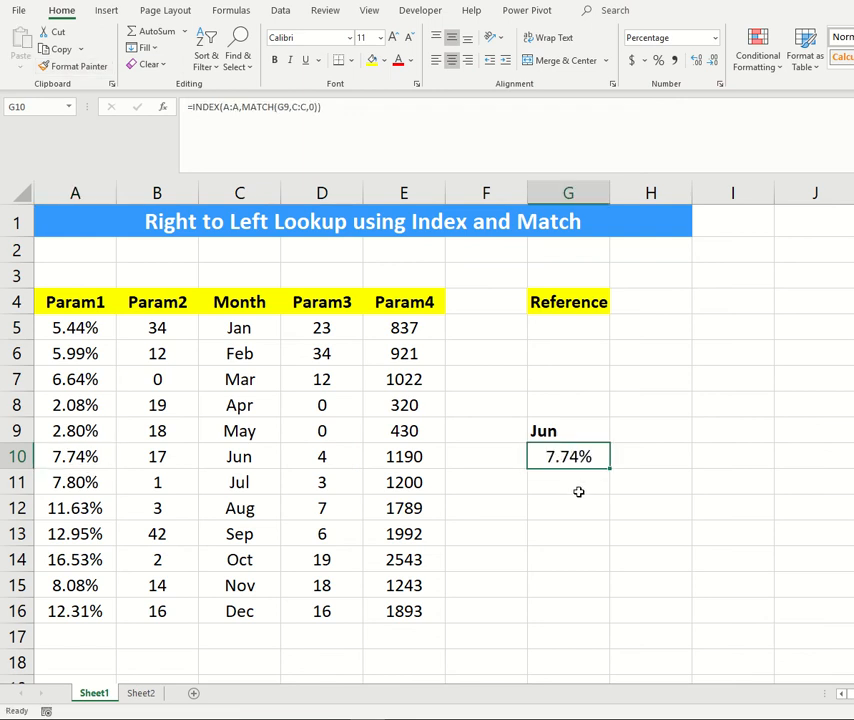
- Set the reference month in G9 to Feb and compare the lookup result with the Feb Param1 value in A6
left_click(587, 431)
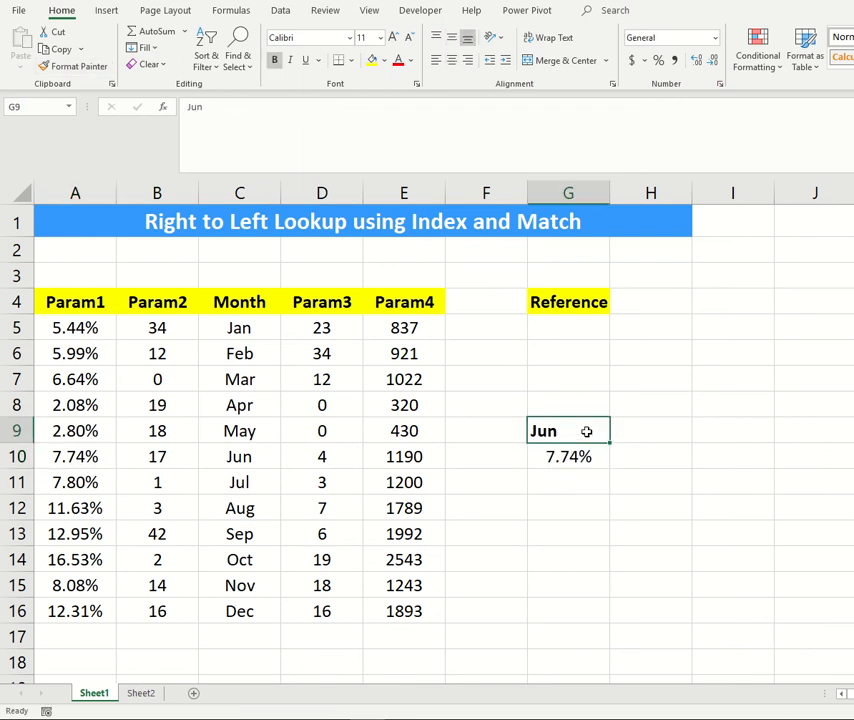
type("Feb")
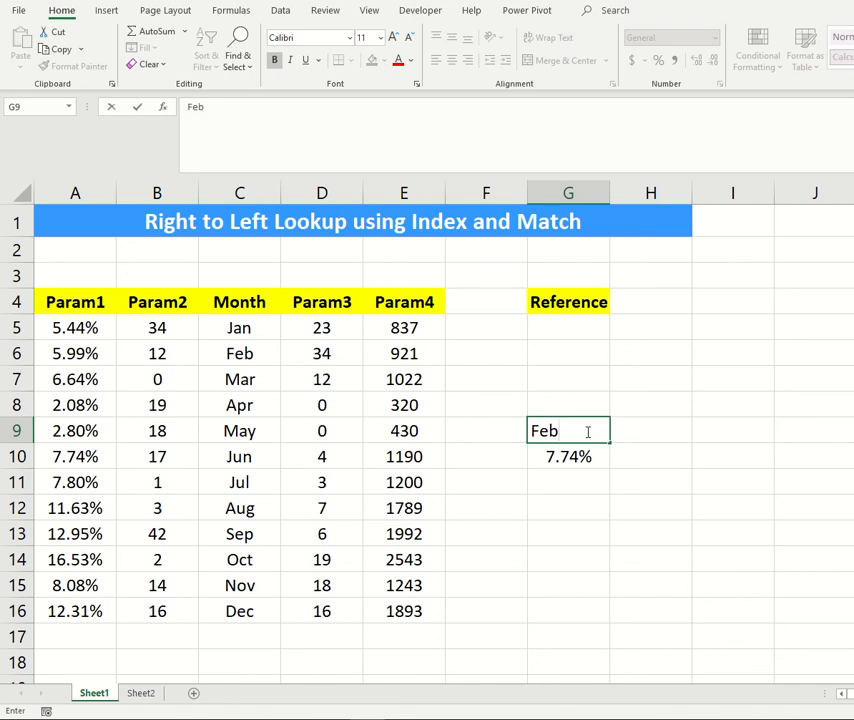
key("Return")
left_click(100, 352)
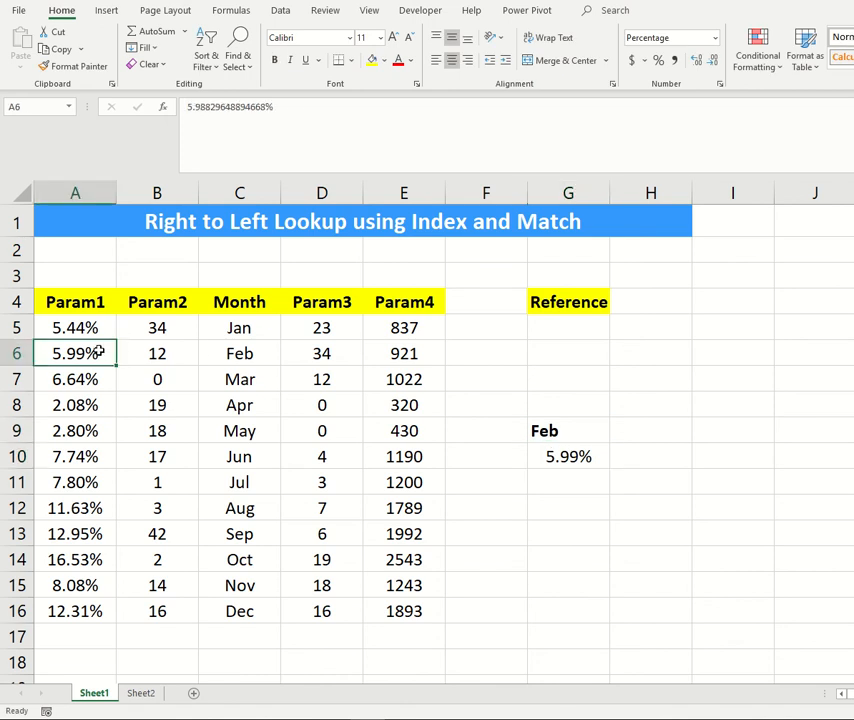
- Copy the formula text =INDEX(A:A,MATCH(G9,C:C,0)) from G10 into cell G11 with its references unchanged
left_click(586, 459)
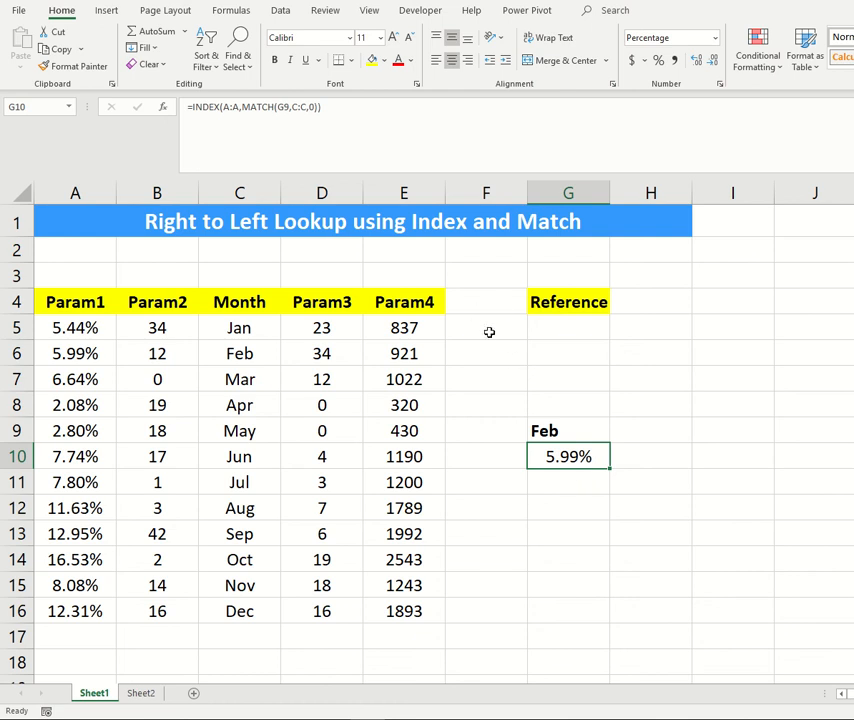
left_click_drag(372, 116, 58, 131)
key("ctrl+c")
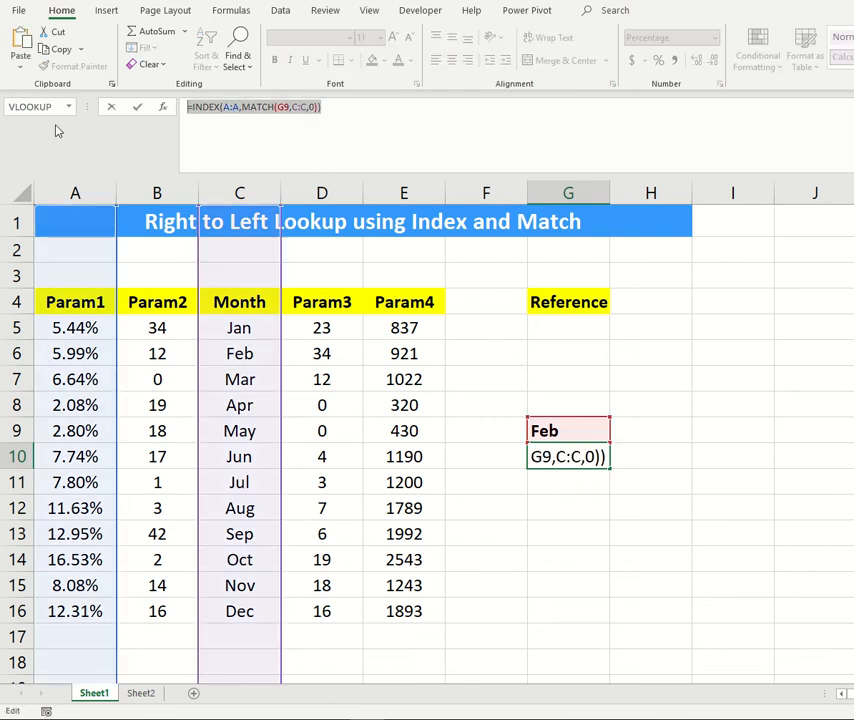
key("Return")
left_click(259, 101)
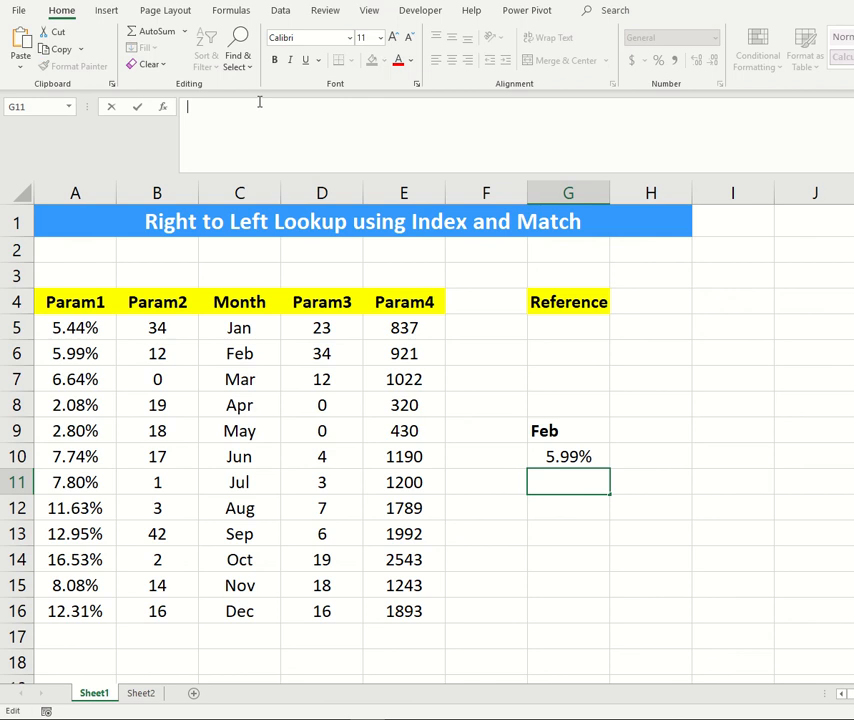
key("ctrl+v")
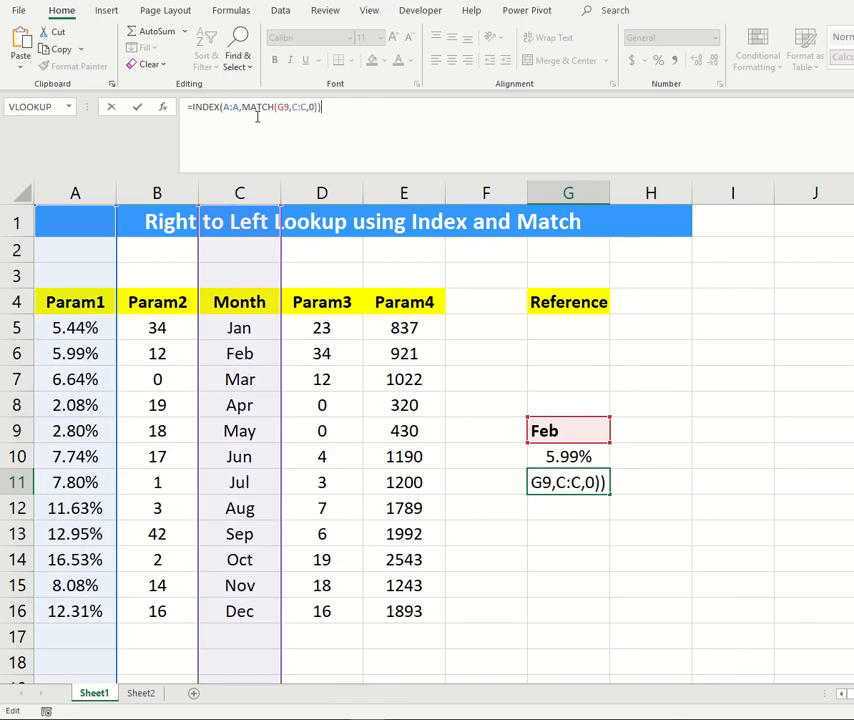
key("Return")
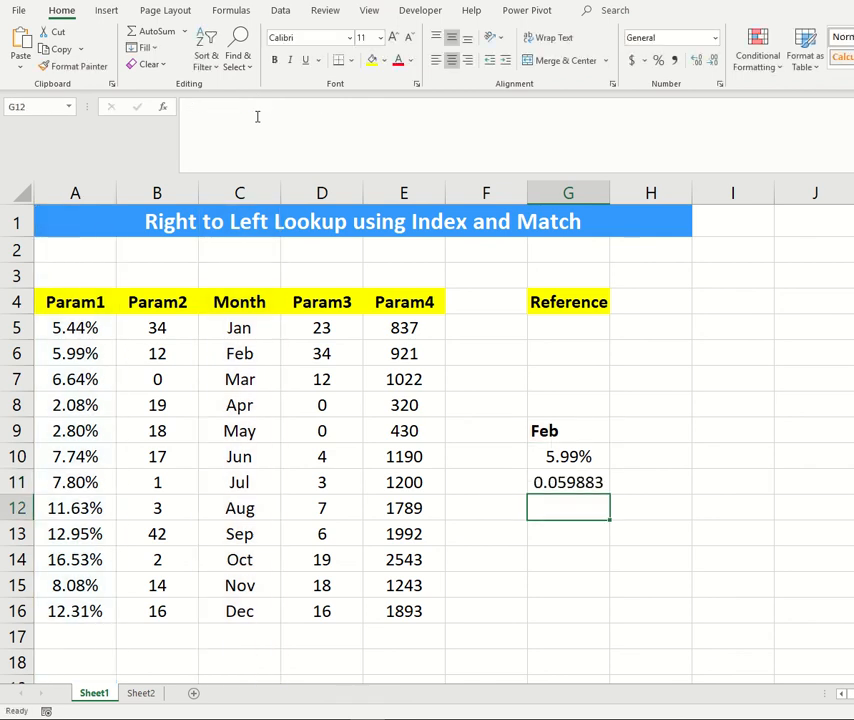
- Change the INDEX column in G11 to the Param4 column, giving =INDEX(E:E,MATCH(G9,C:C,0))
left_click(549, 478)
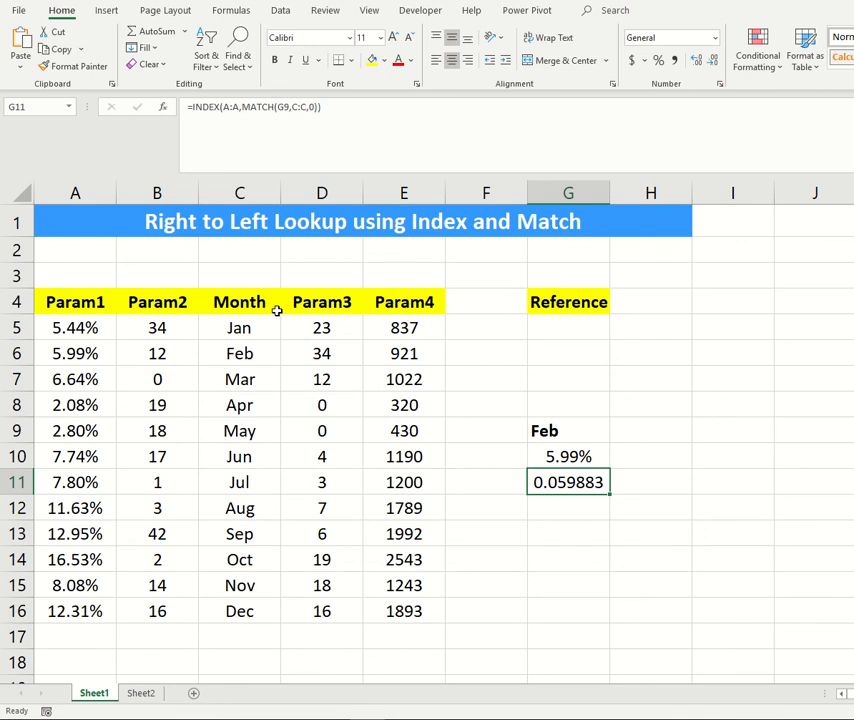
left_click_drag(248, 194, 416, 197)
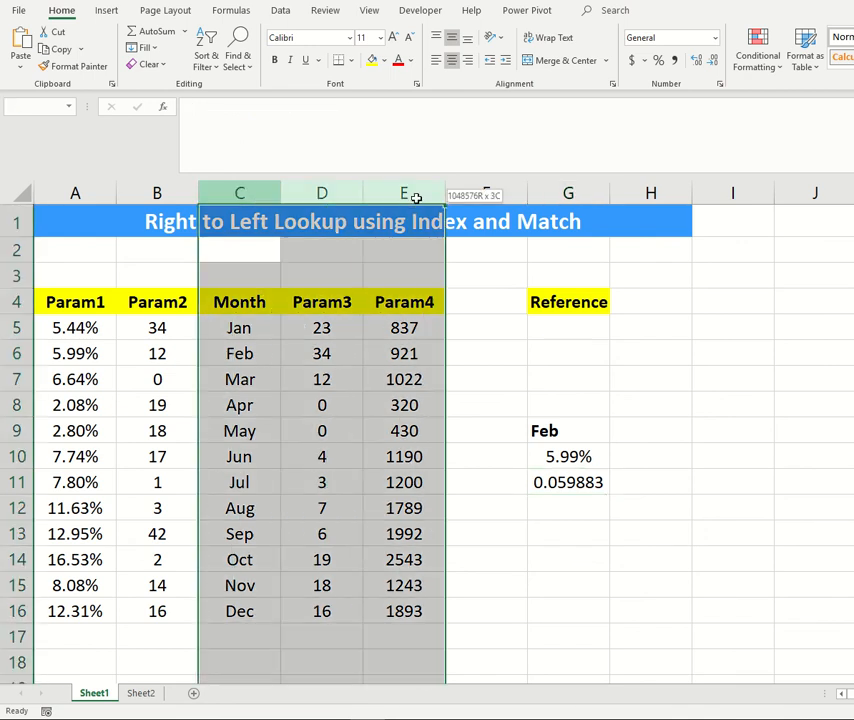
left_click(410, 305)
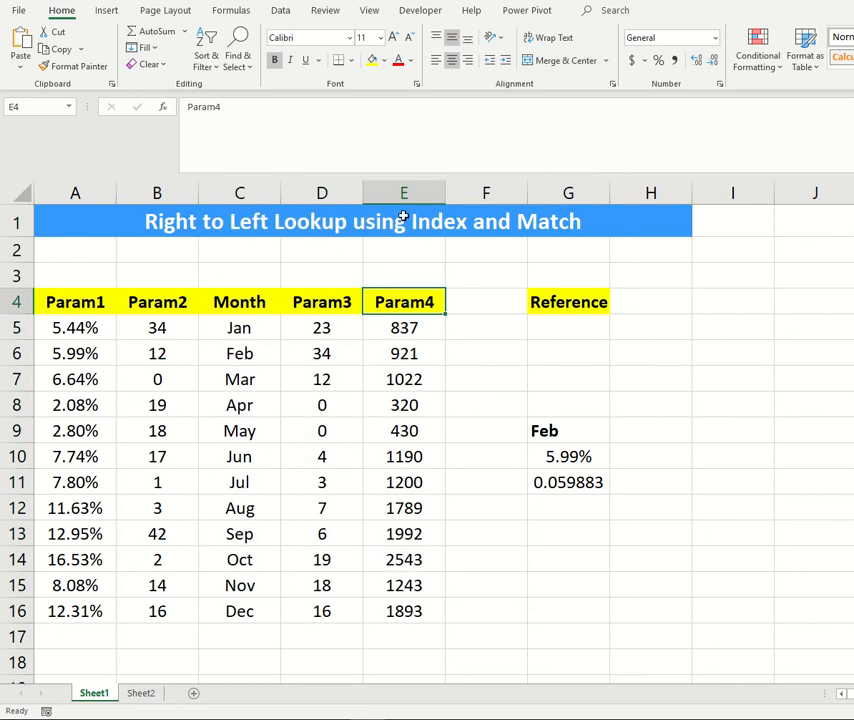
left_click(587, 482)
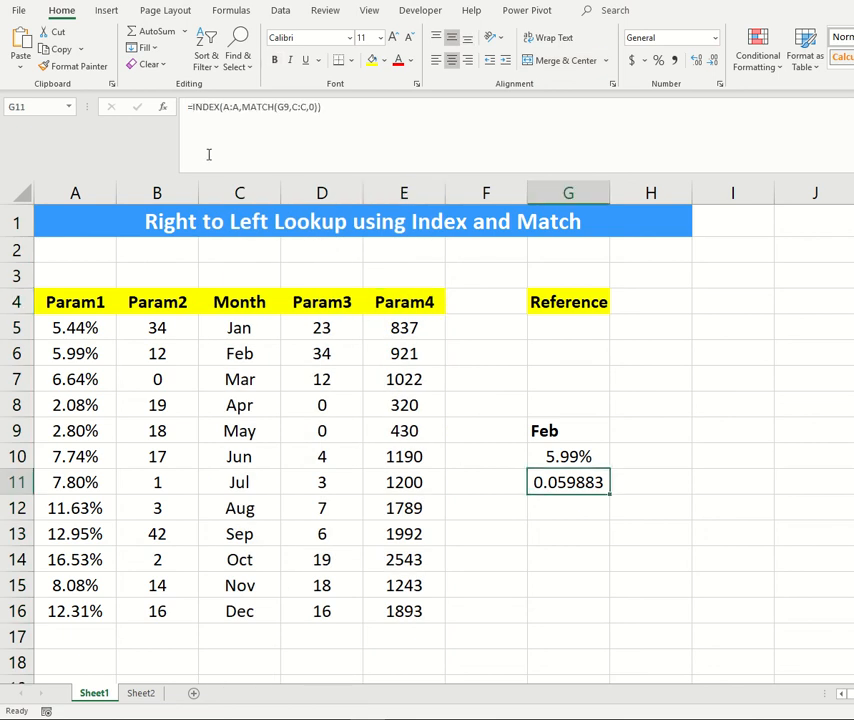
left_click(226, 104)
type("e")
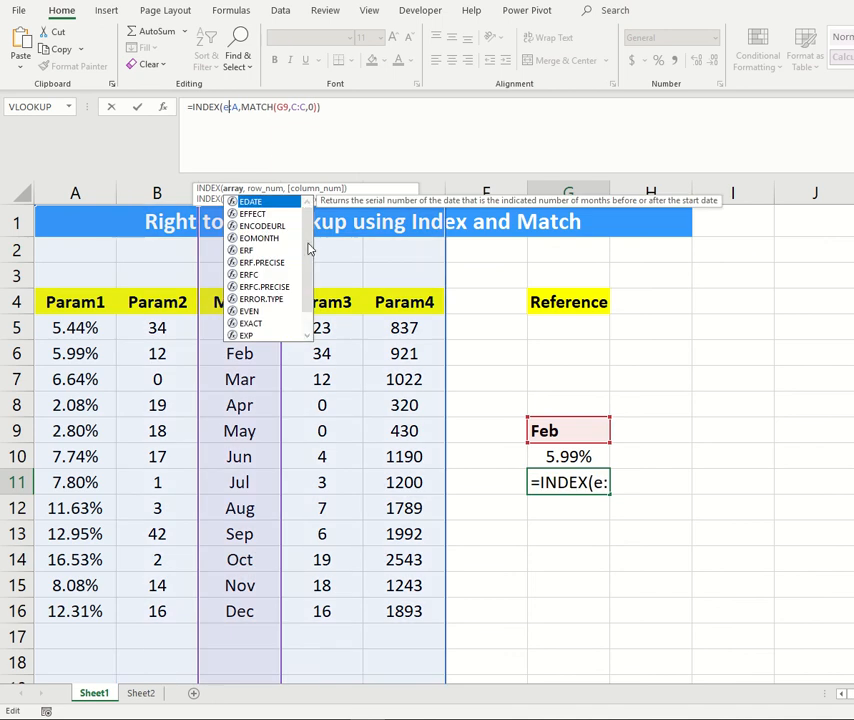
left_click(234, 117)
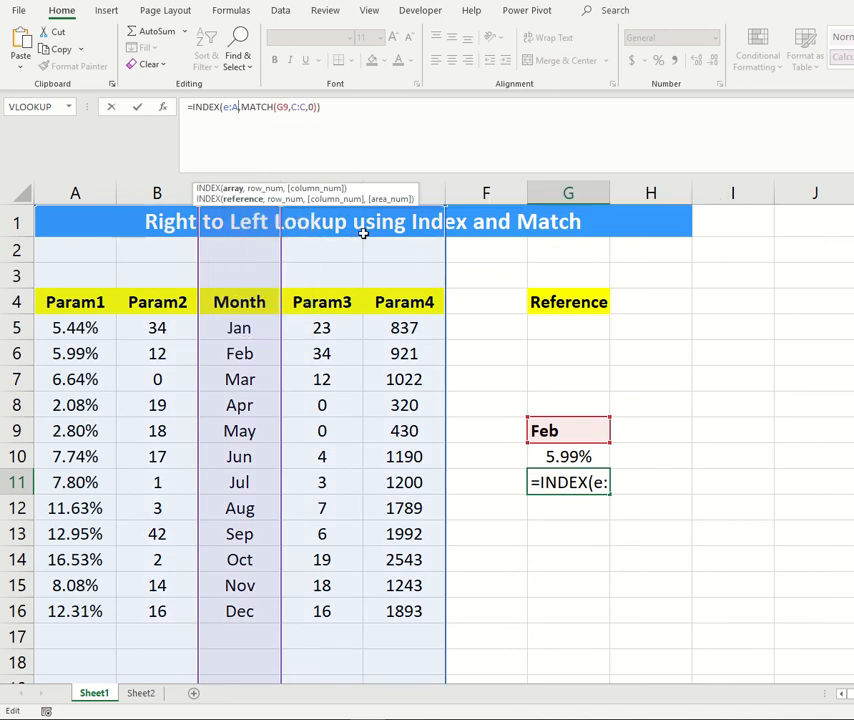
key("BackSpace")
type("e")
key("Return")
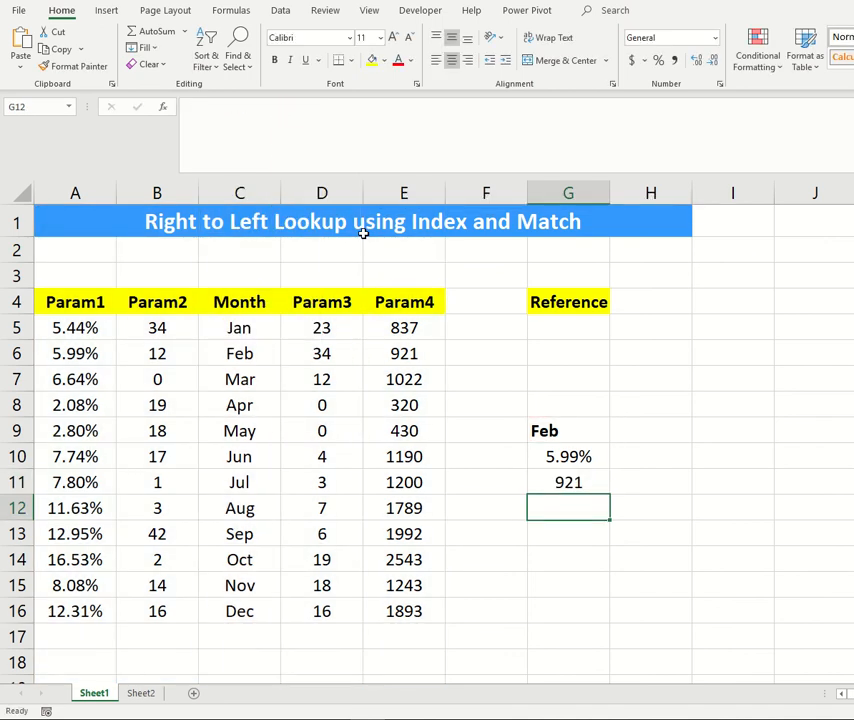
- Check the G11 result against the Param4 value in the Feb row of the table
left_click(270, 352)
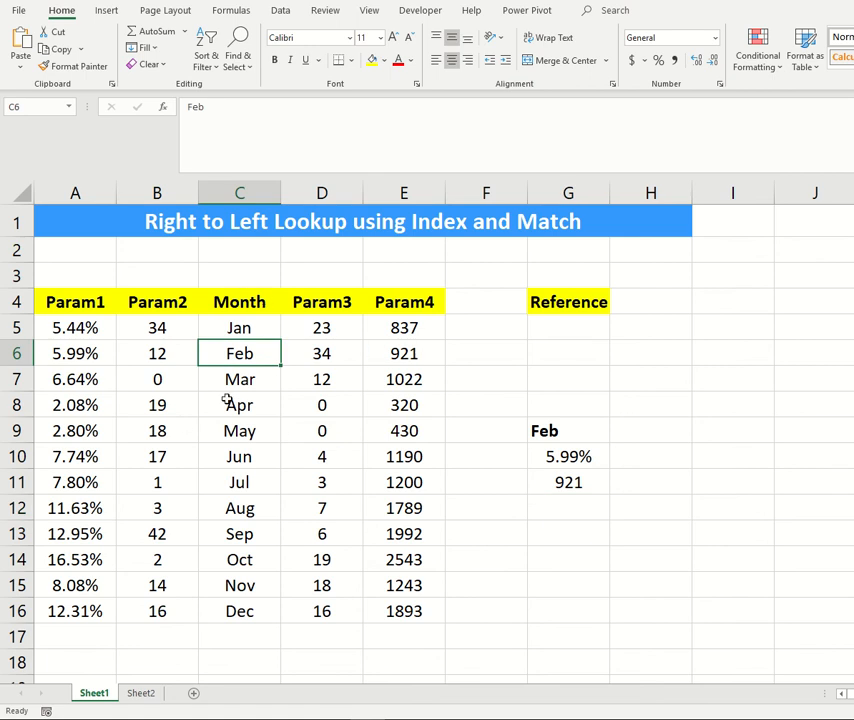
left_click(429, 300)
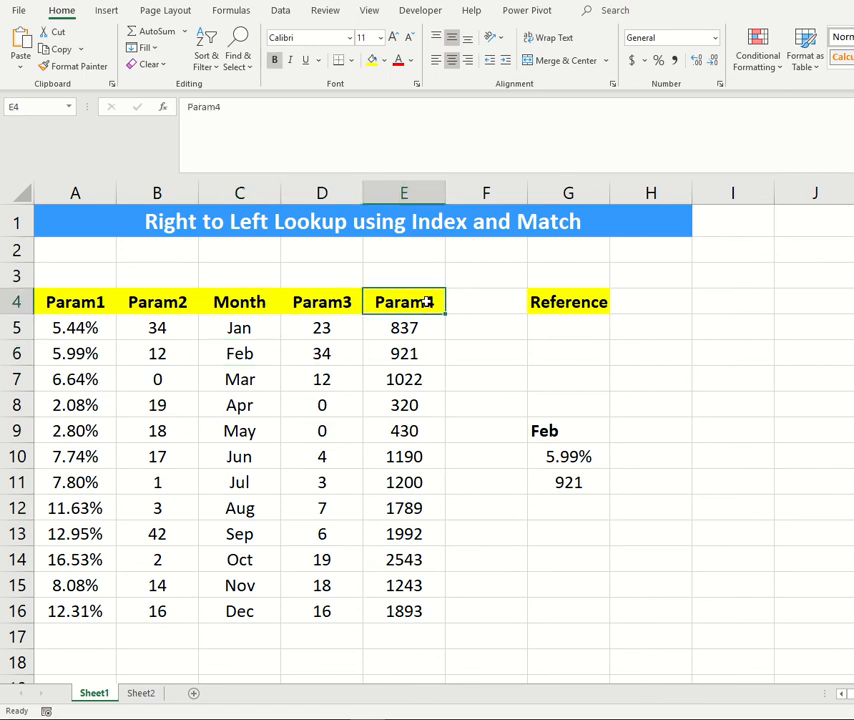
left_click(430, 352)
left_click(589, 484)
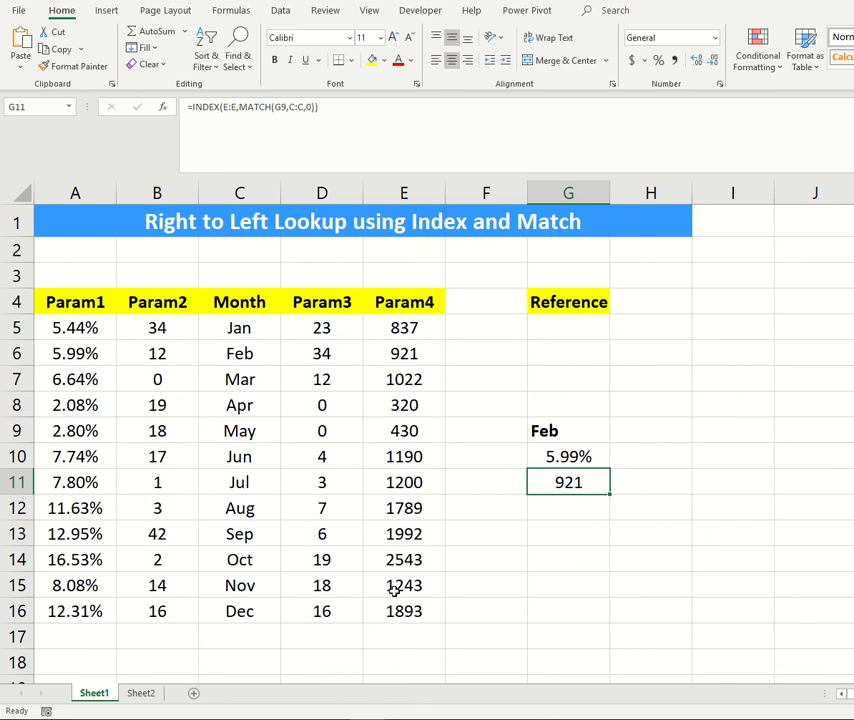
- Open Sheet2 and examine its horizontal month table, the Jan reference in B12, the percentages in row 4 and the empty cell C12
left_click(141, 692)
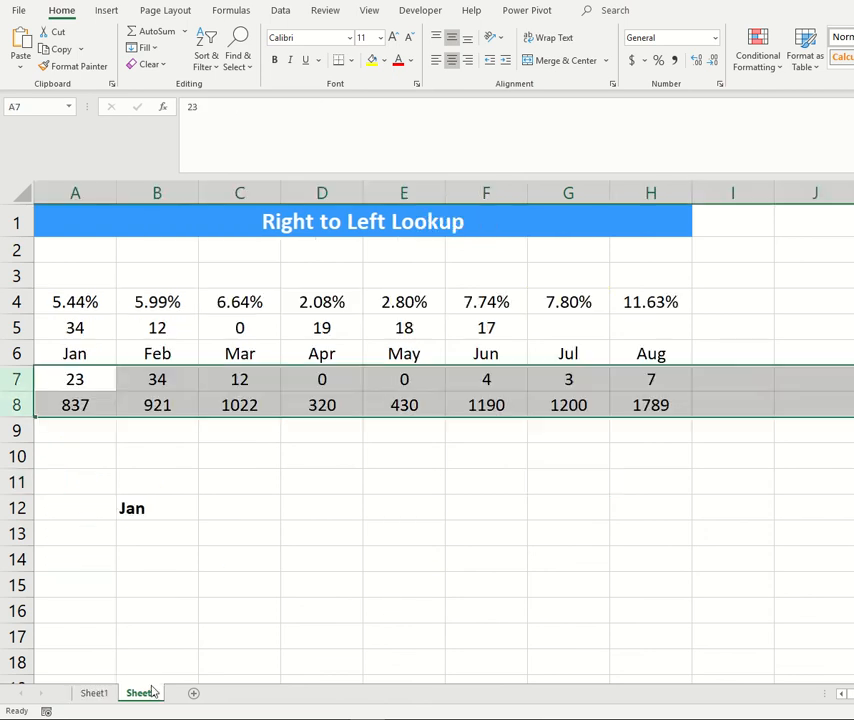
left_click(526, 448)
left_click(189, 500)
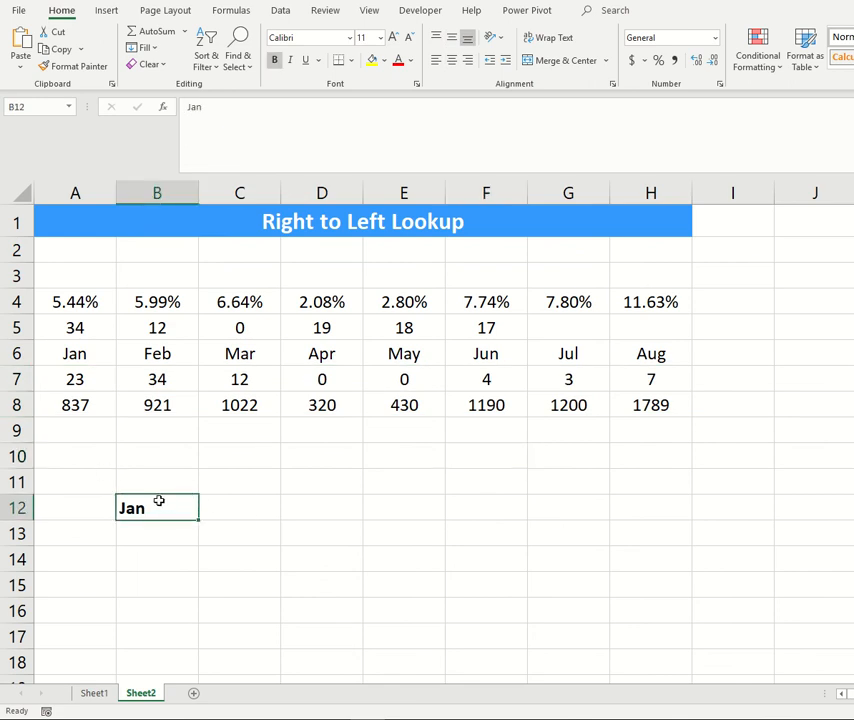
left_click(105, 304)
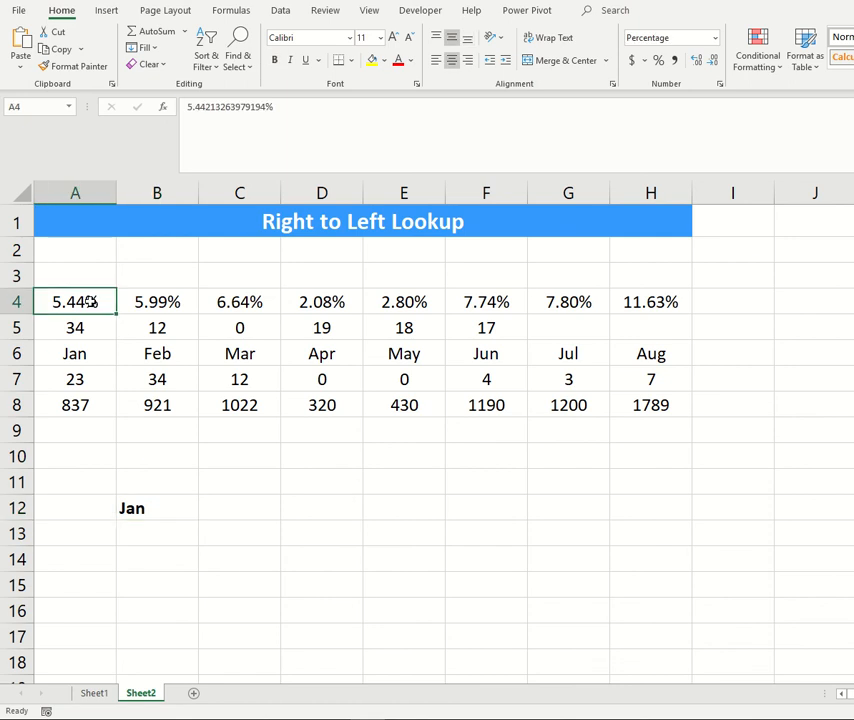
left_click(4, 301)
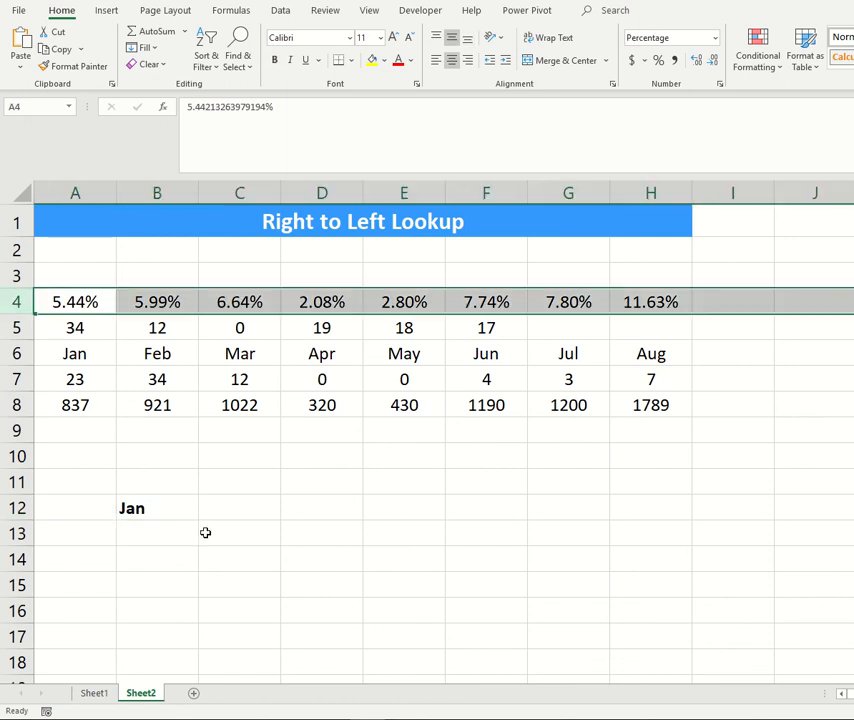
left_click(225, 510)
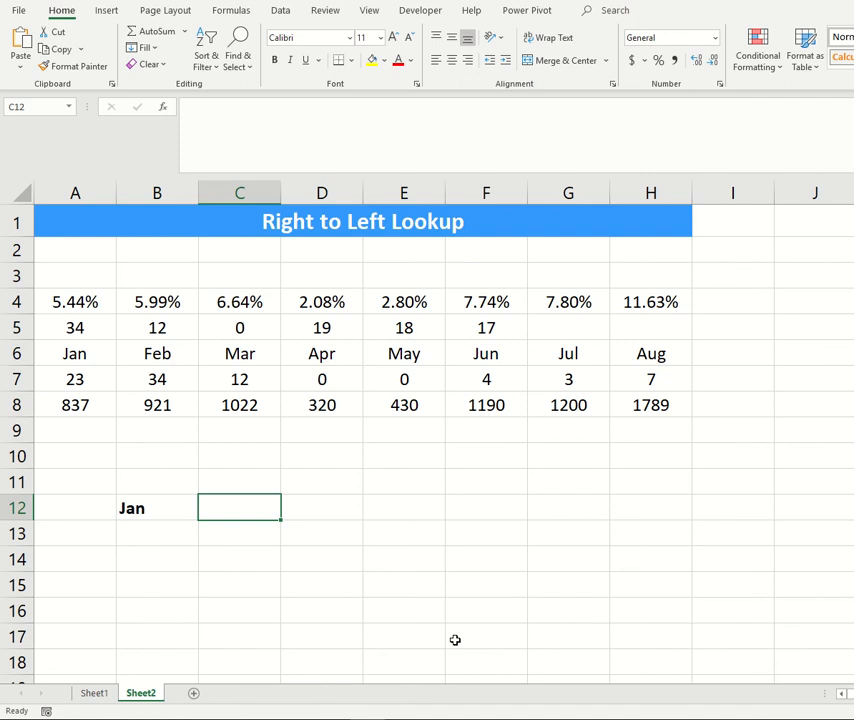
- Enter =MATCH(B12,6:6,0) in C12 to find the position of the B12 month in row 6
type("=")
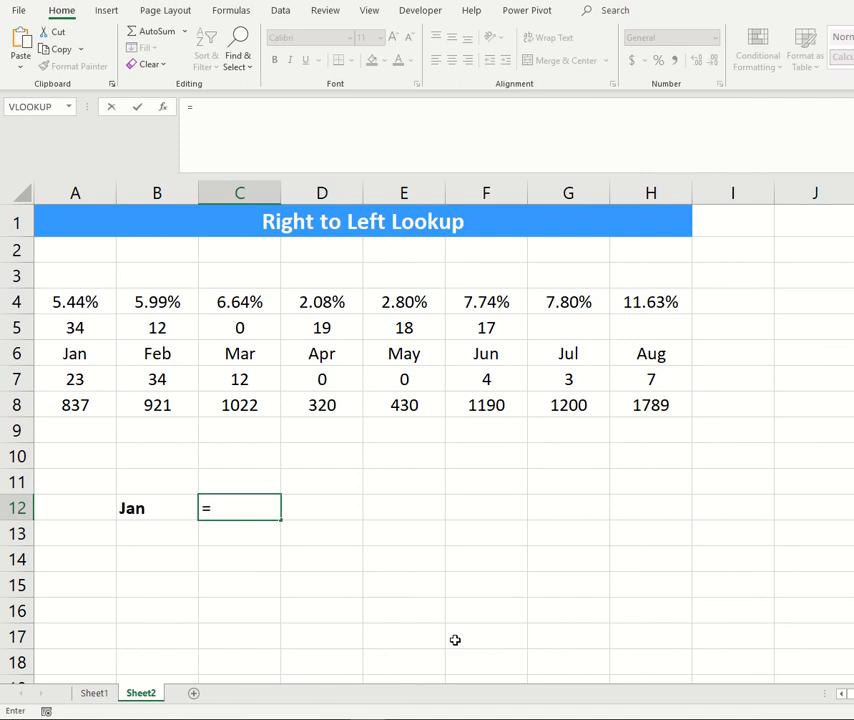
type("match")
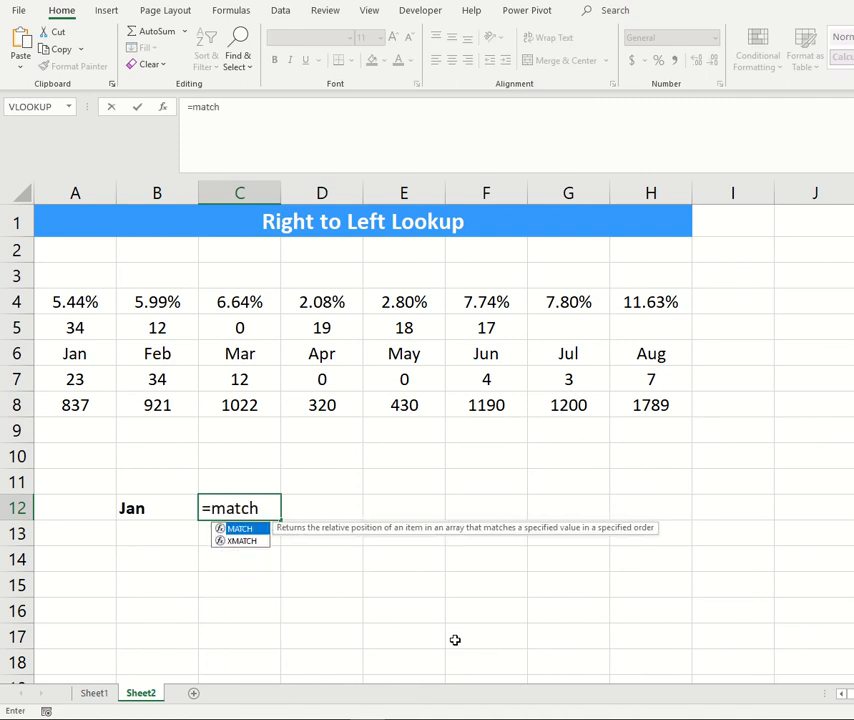
type("(")
left_click(155, 508)
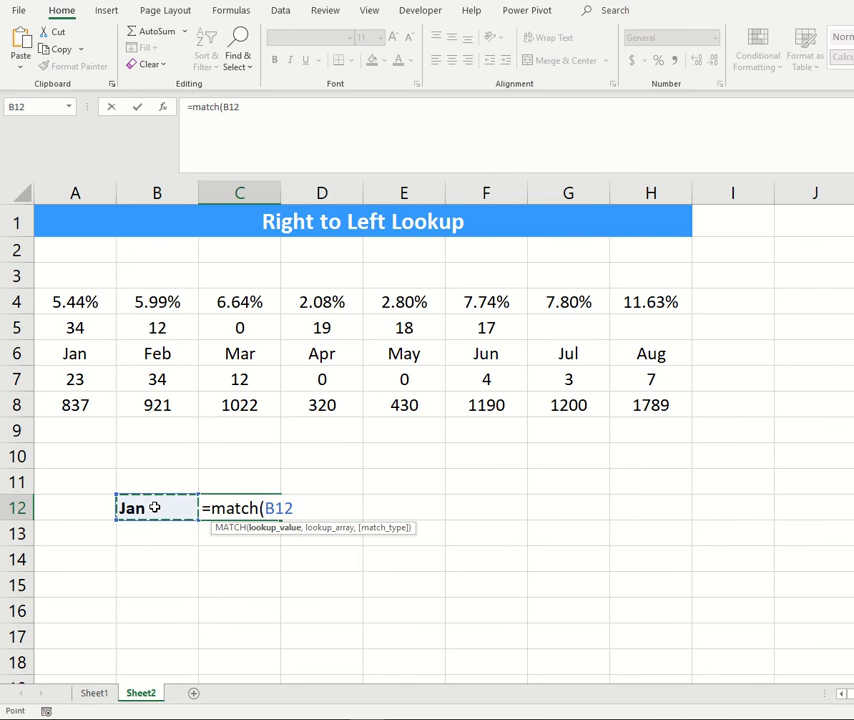
type(",")
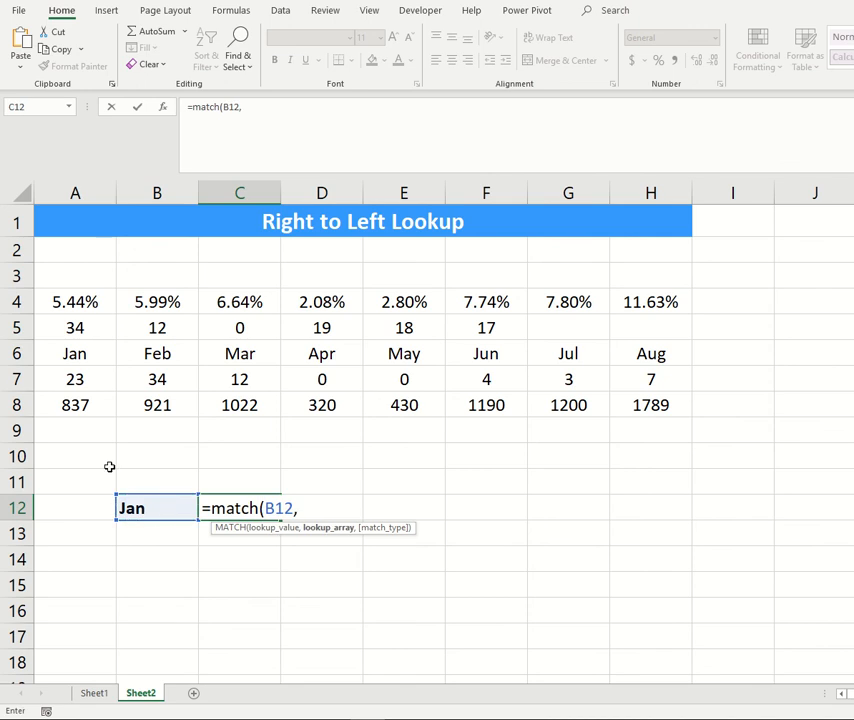
left_click(15, 353)
type(",")
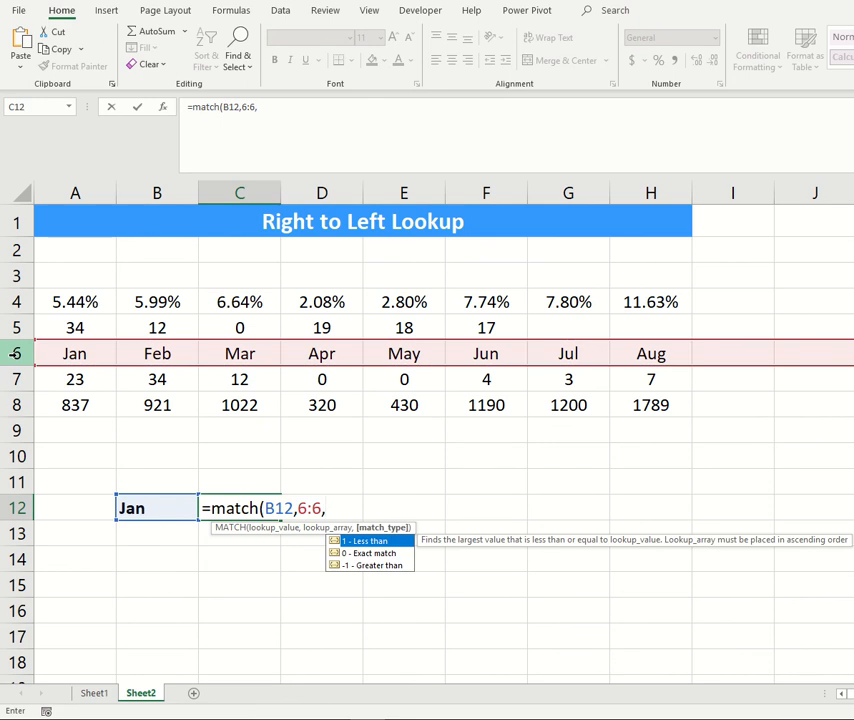
type("0)")
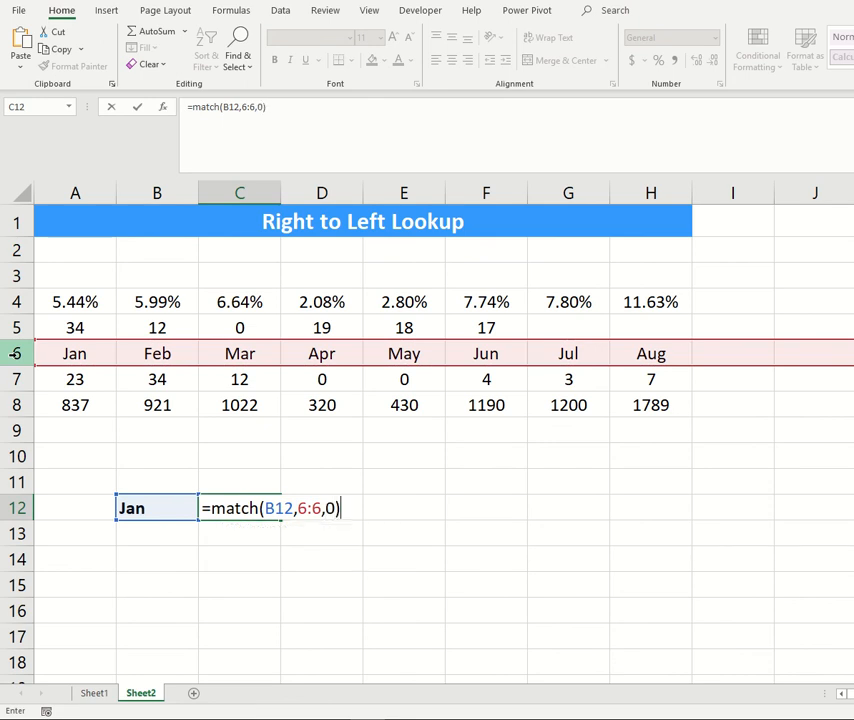
key("Return")
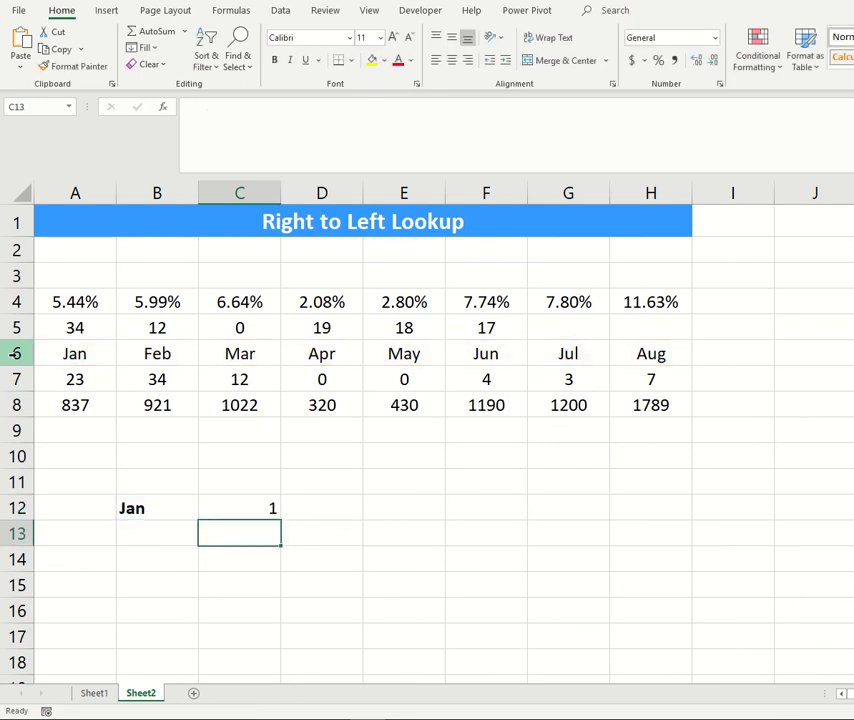
- Wrap the MATCH in C12 in an INDEX over row 4, giving =INDEX(4:4,MATCH(B12,6:6,0))
left_click(101, 355)
left_click(231, 507)
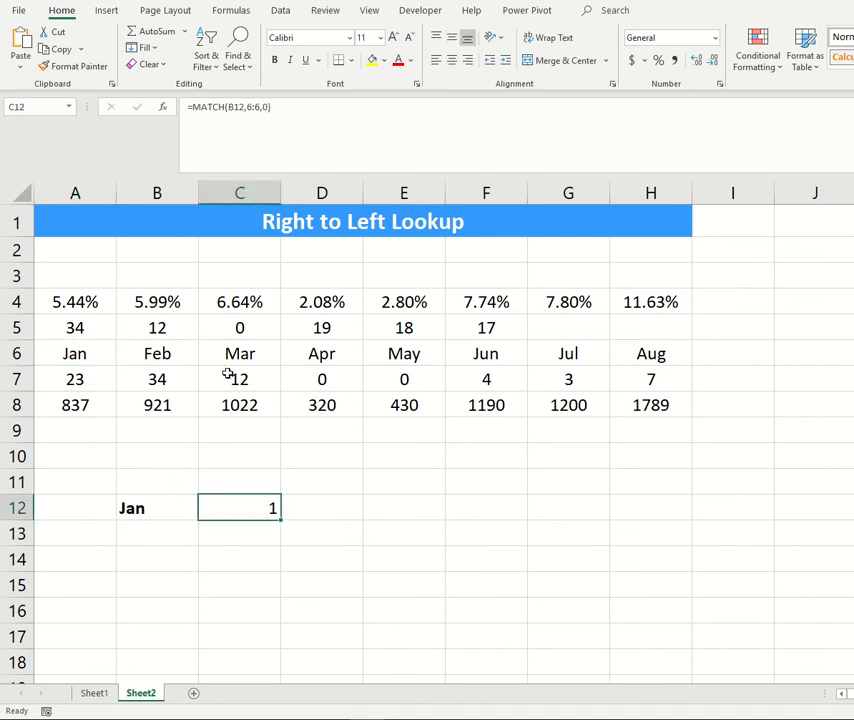
left_click(194, 110)
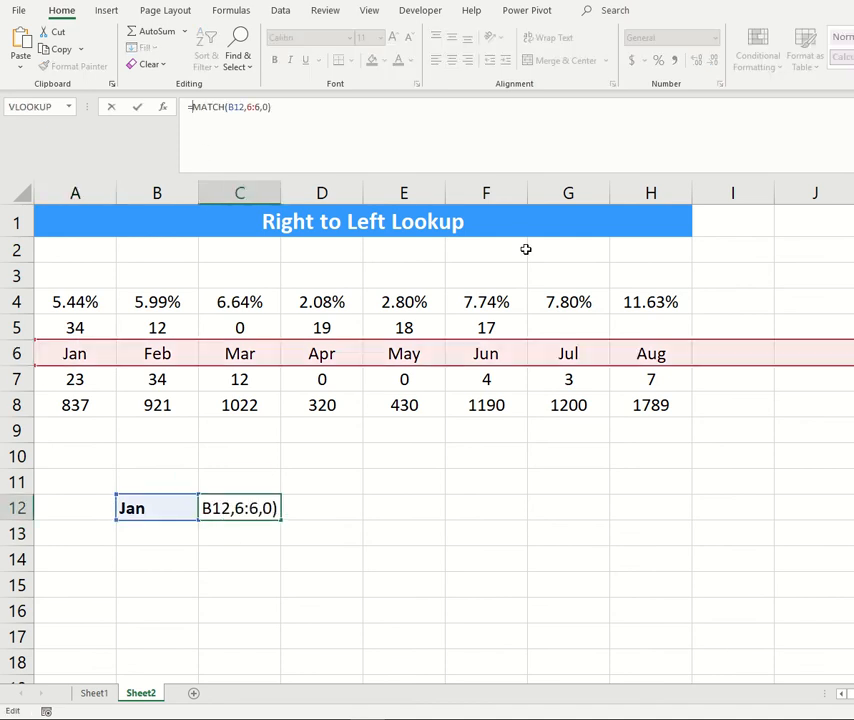
type("index(")
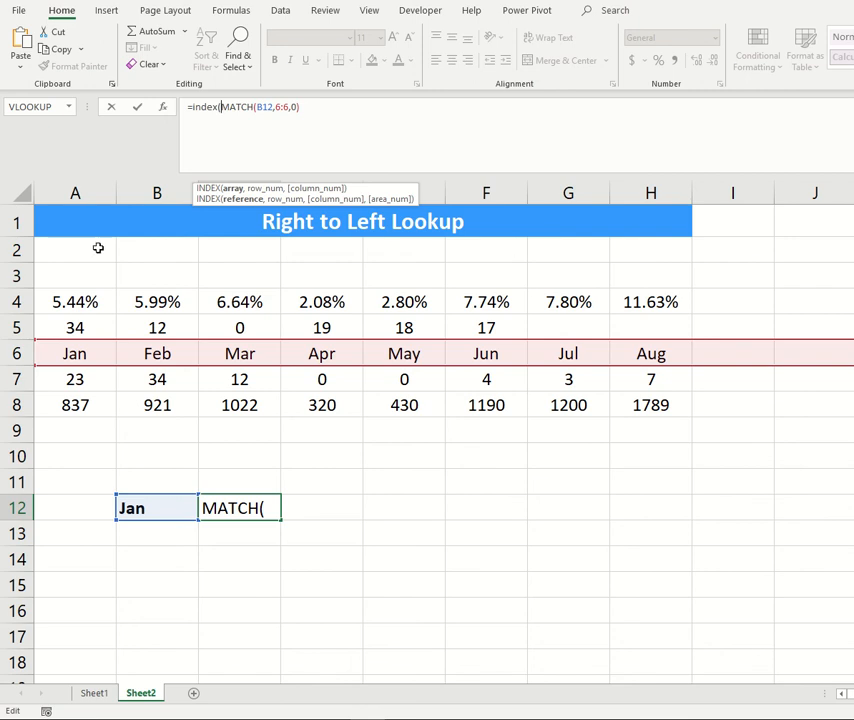
left_click(16, 301)
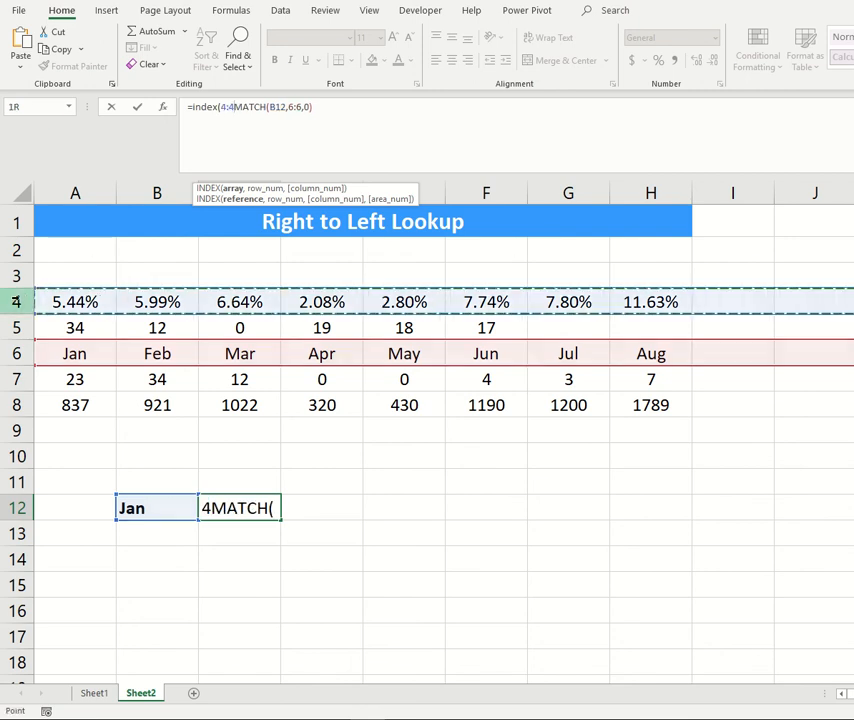
type(",")
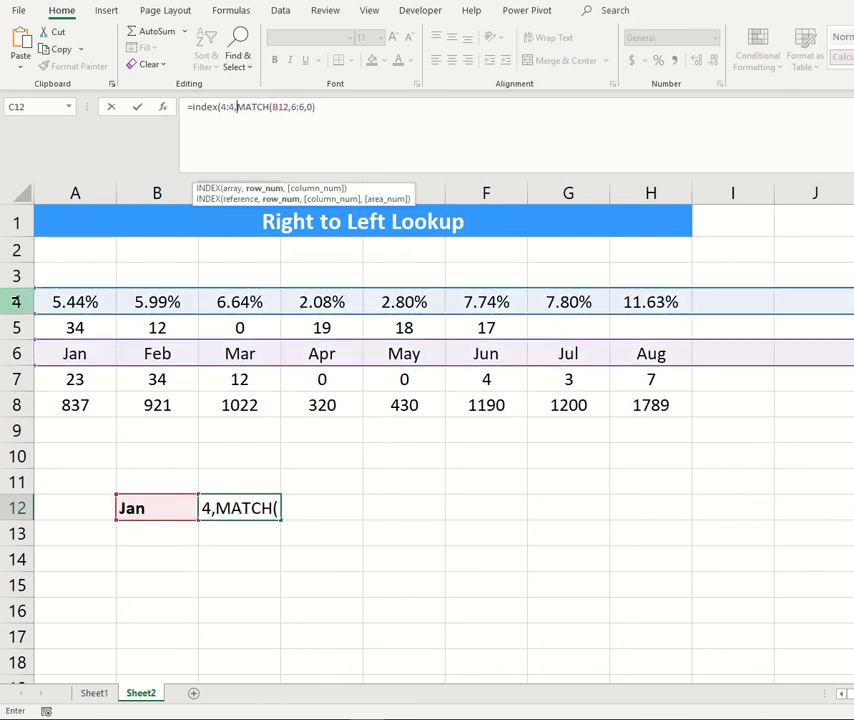
left_click(377, 129)
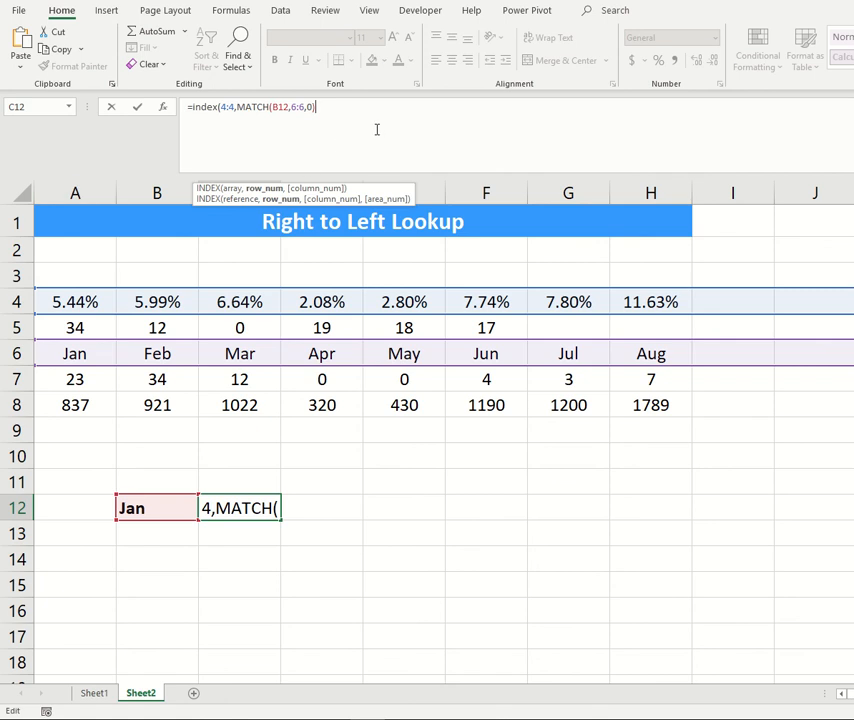
type("))")
key("Return")
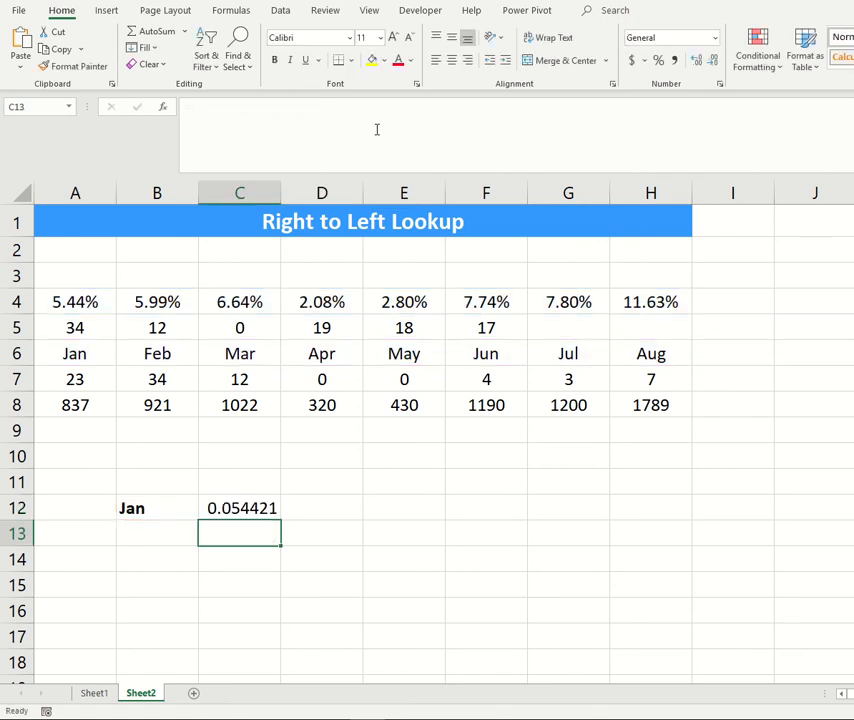
- Copy the percentage formatting of A4 onto the lookup result in C12 with Format Painter
key("Up")
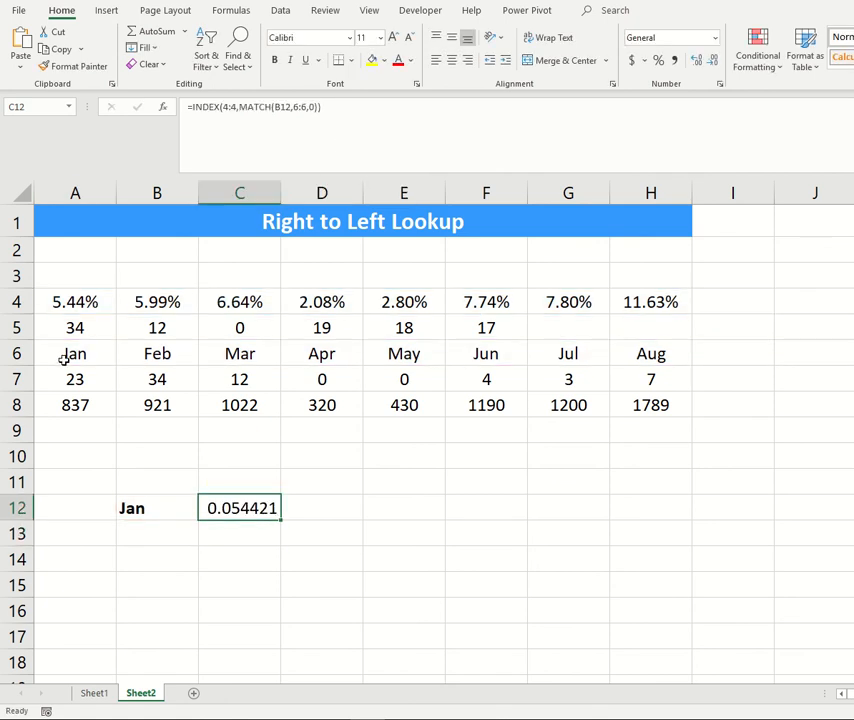
left_click(82, 300)
left_click(103, 70)
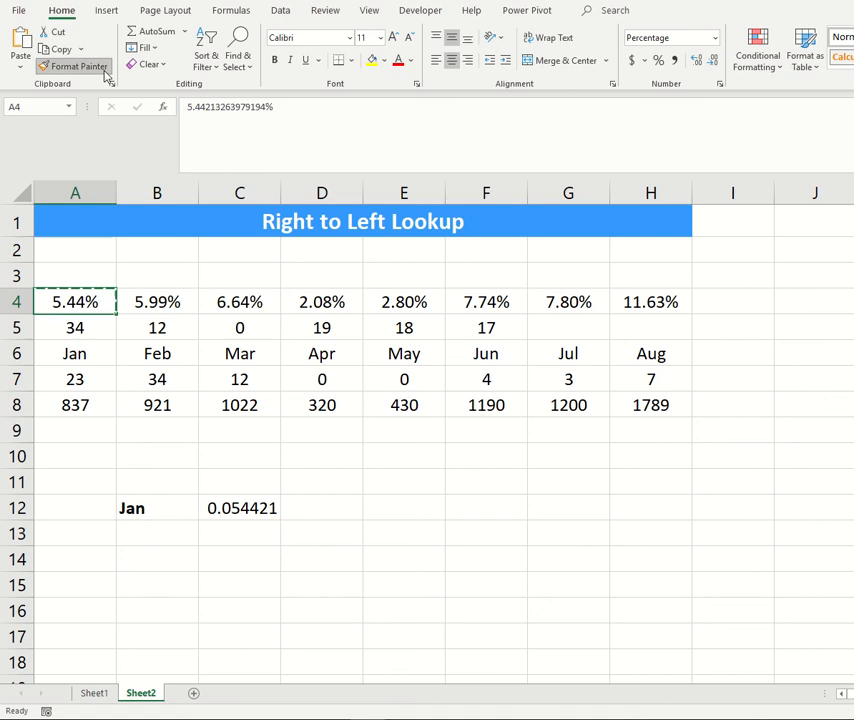
left_click(224, 508)
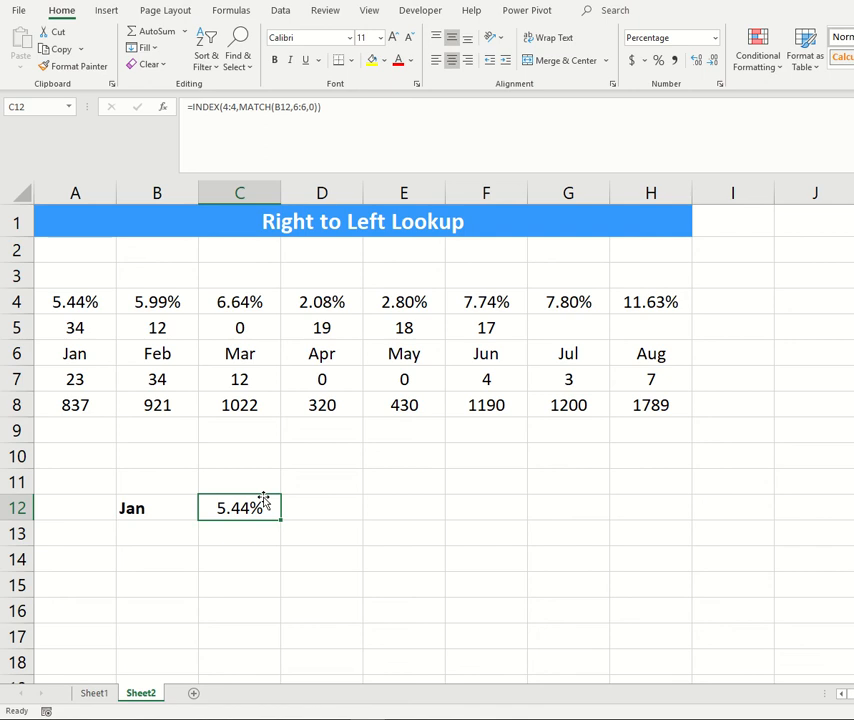
- Copy the formula text =INDEX(4:4,MATCH(B12,6:6,0)) from C12 into D12 with its references unchanged
left_click_drag(381, 124, 97, 131)
key("ctrl+c")
key("Return")
key("Up")
key("Right")
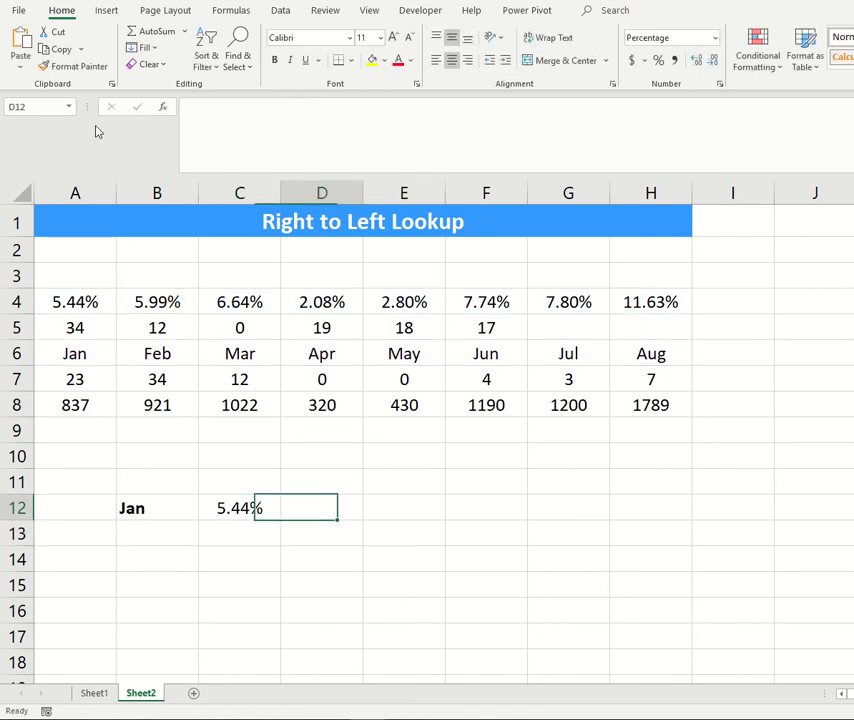
left_click(397, 145)
key("ctrl+v")
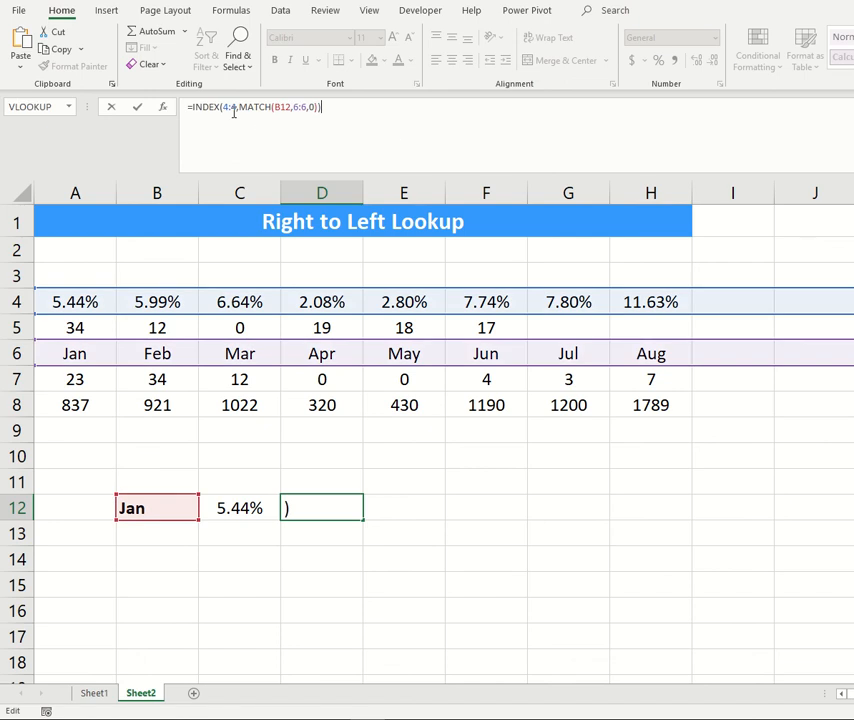
- Change the INDEX row in D12 to 8:8, giving =INDEX(8:8,MATCH(B12,6:6,0)), and check it against the Jan column
left_click(228, 106)
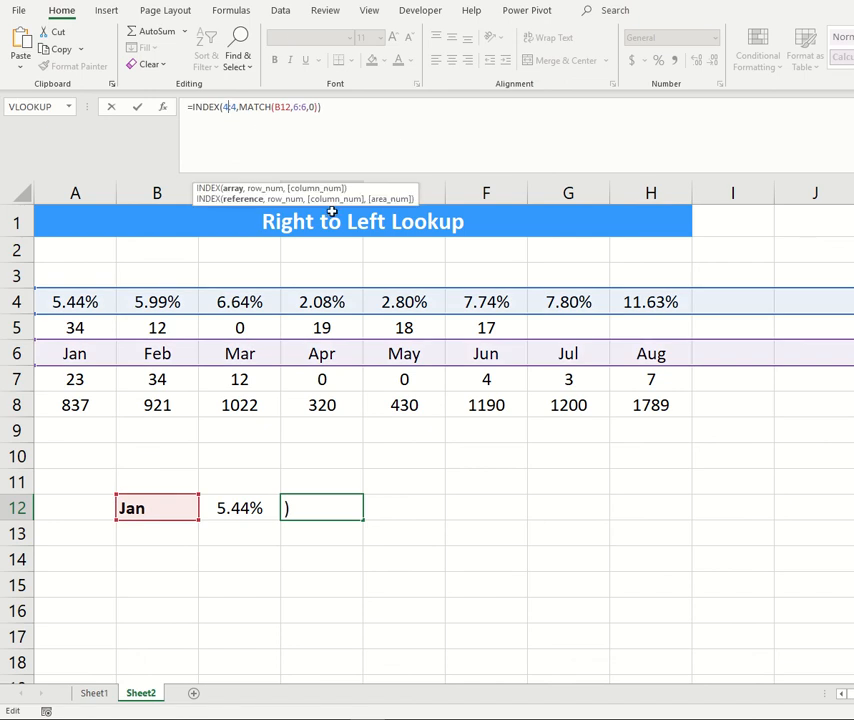
key("BackSpace")
type("8")
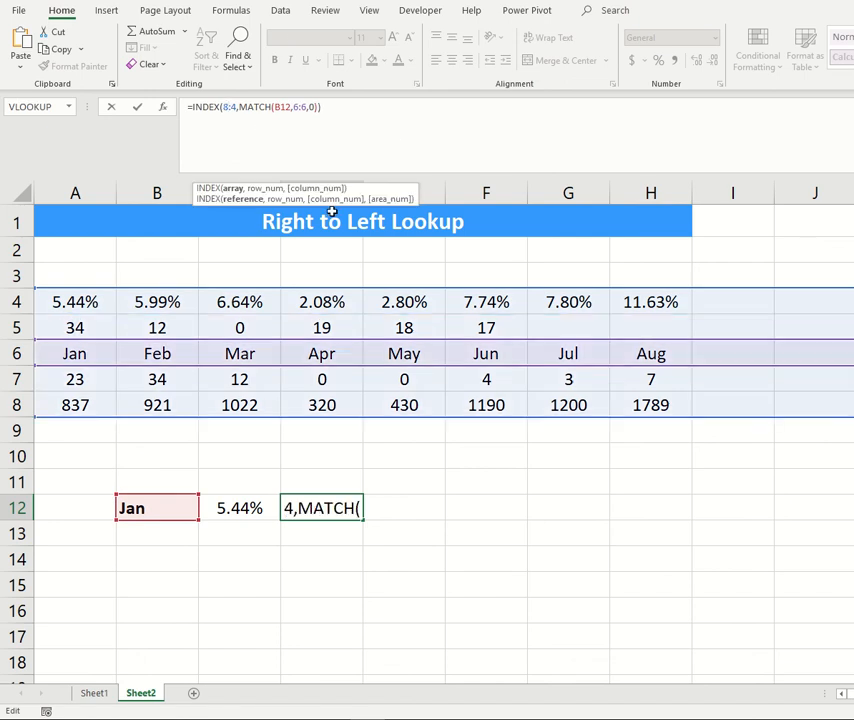
key("Right")
key("Right")
key("BackSpace")
type("8")
key("Return")
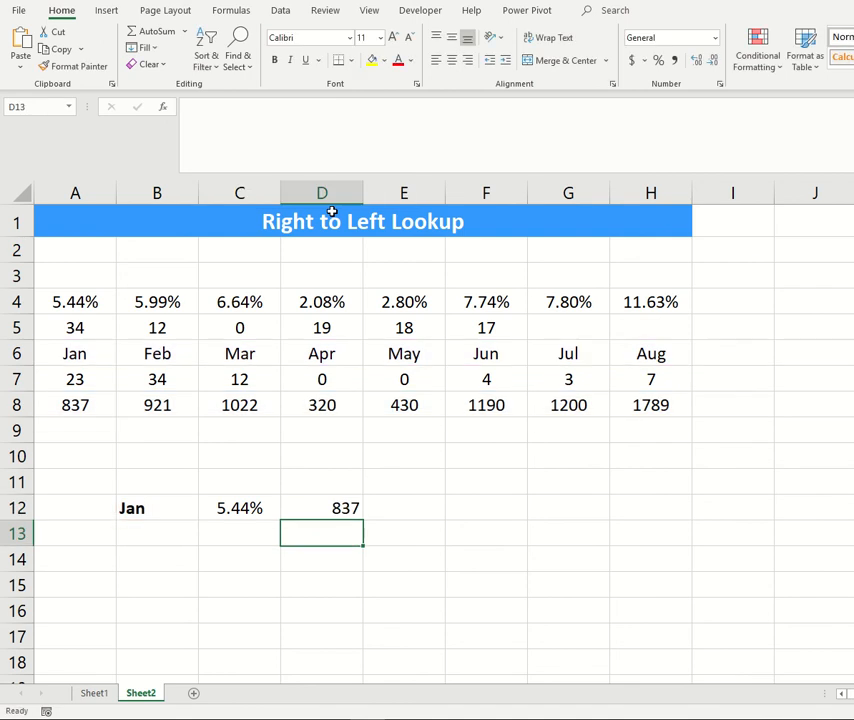
left_click(69, 353)
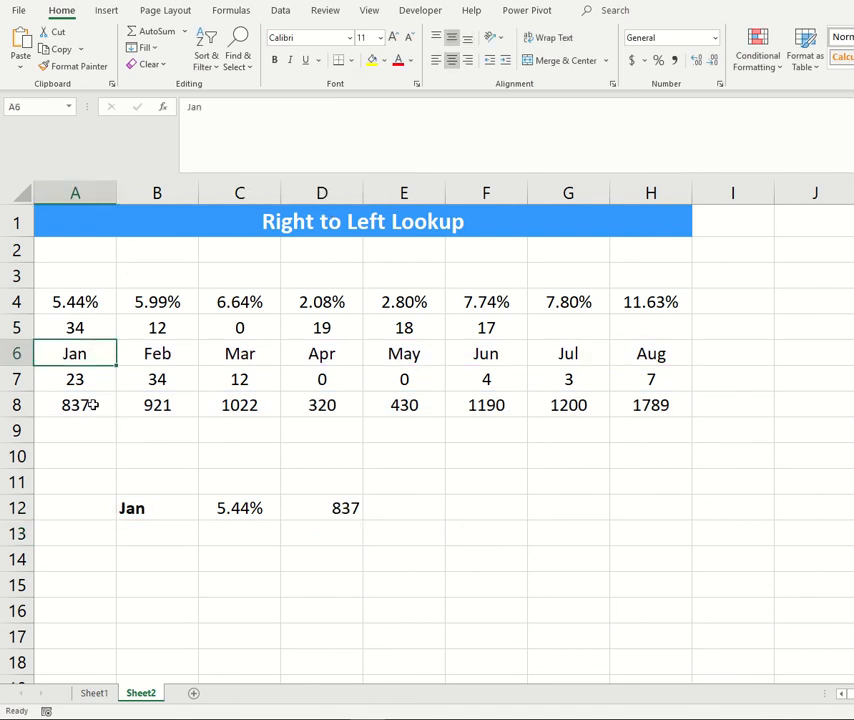
left_click(92, 404)
- Set the lookup month in B12 to Mar
left_click(137, 508)
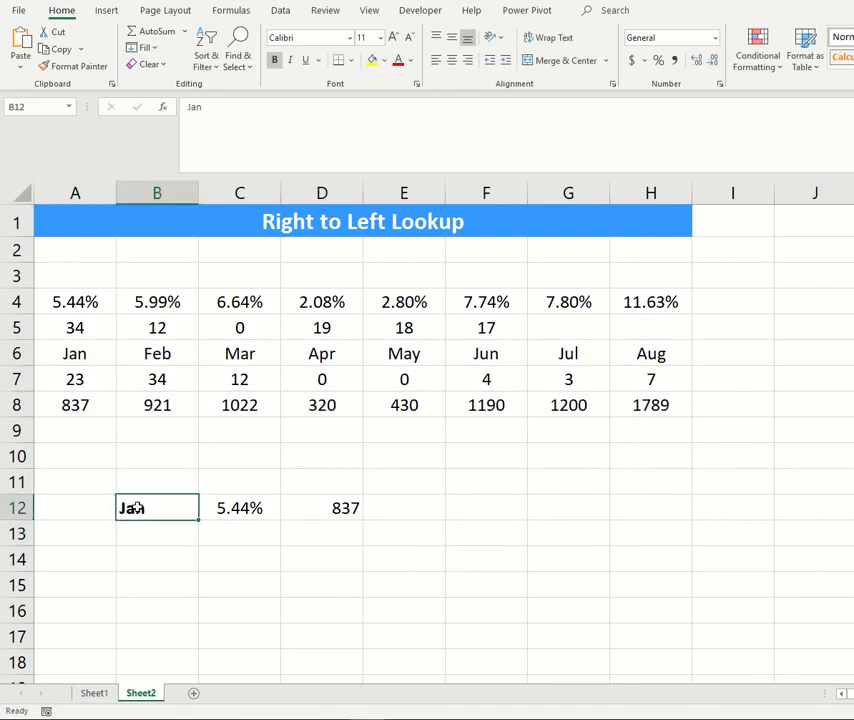
type("Mar")
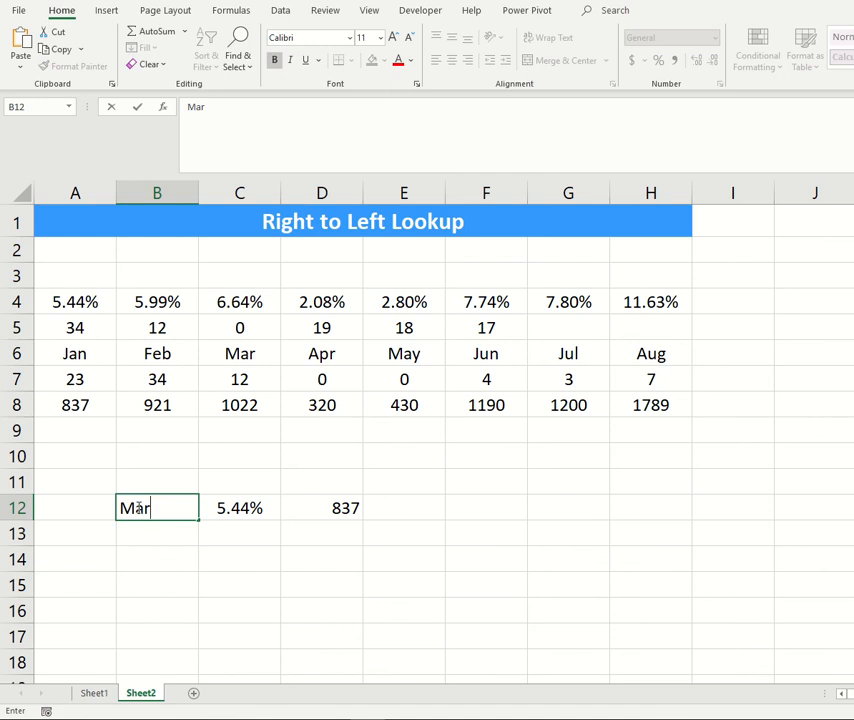
key("Return")
- Compare the C12 and D12 results with the Mar values in rows 4 and 8
left_click(137, 508)
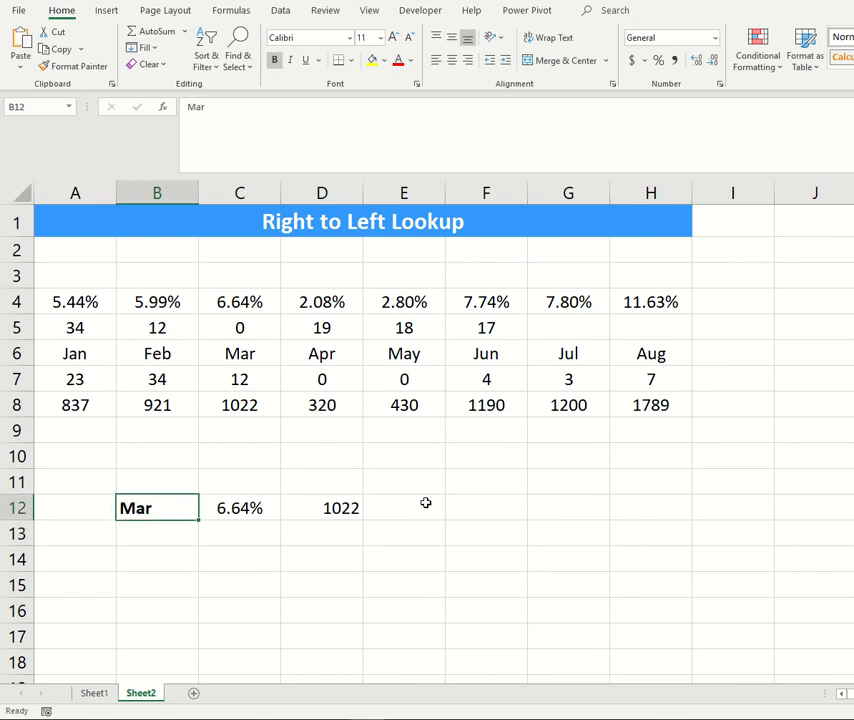
left_click(263, 303)
left_click(264, 507)
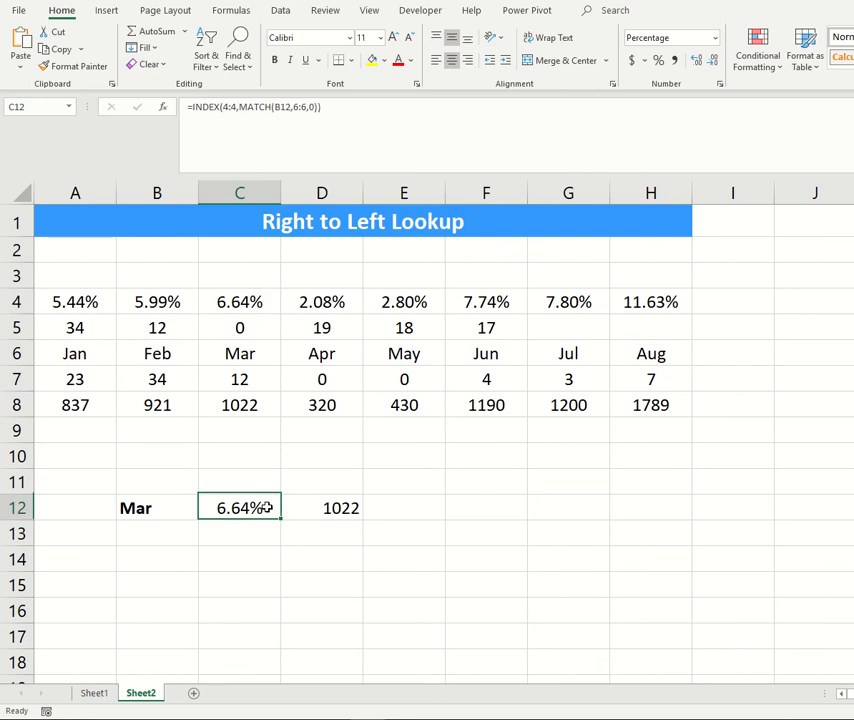
left_click(263, 402)
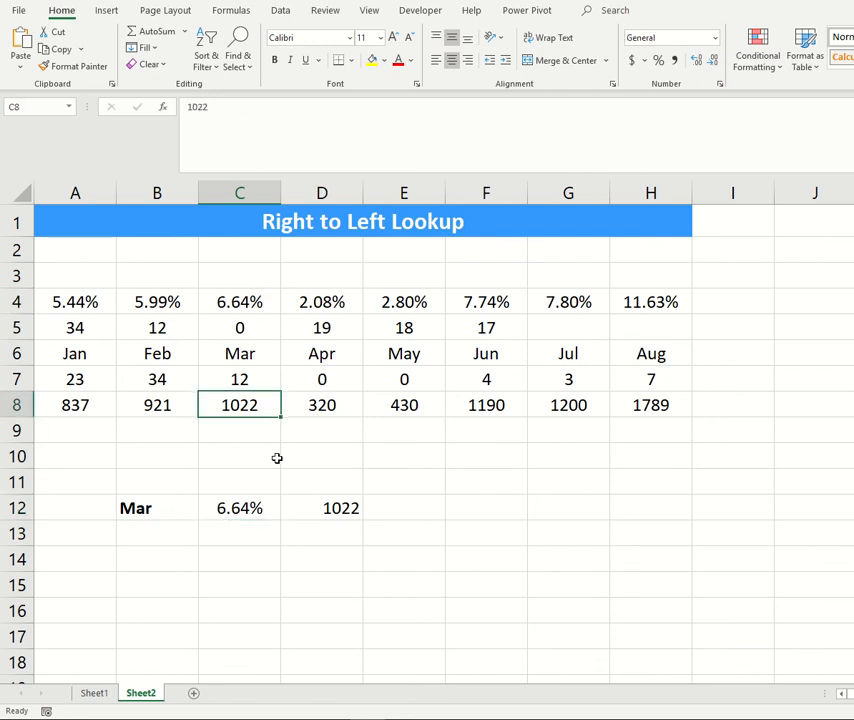
left_click(352, 512)
- On Sheet1, copy the formula text =INDEX(A:A,MATCH(G9,C:C,0)) from G10 into G5 under Reference as displayed text
left_click(92, 693)
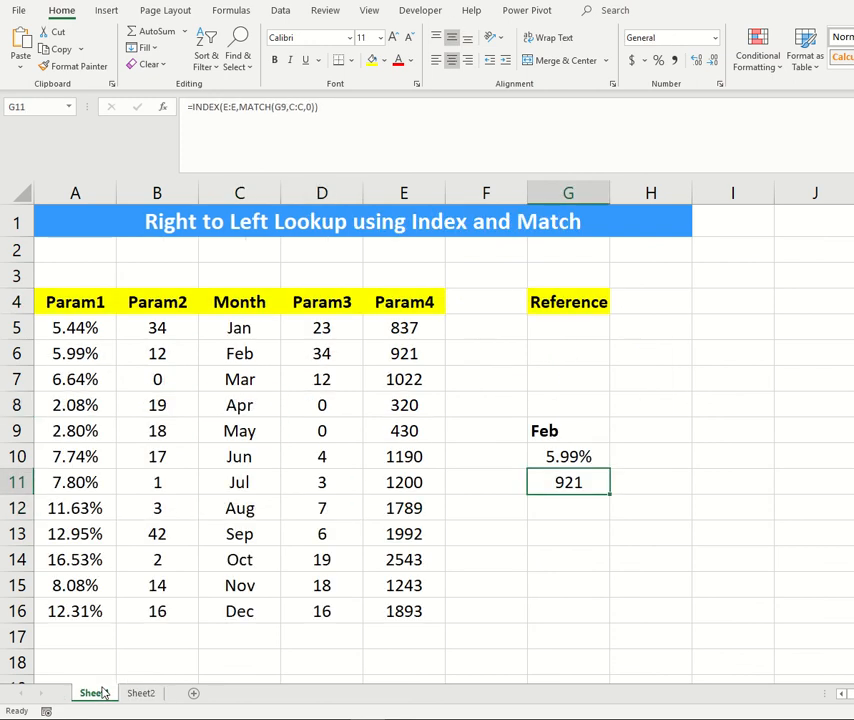
left_click(591, 457)
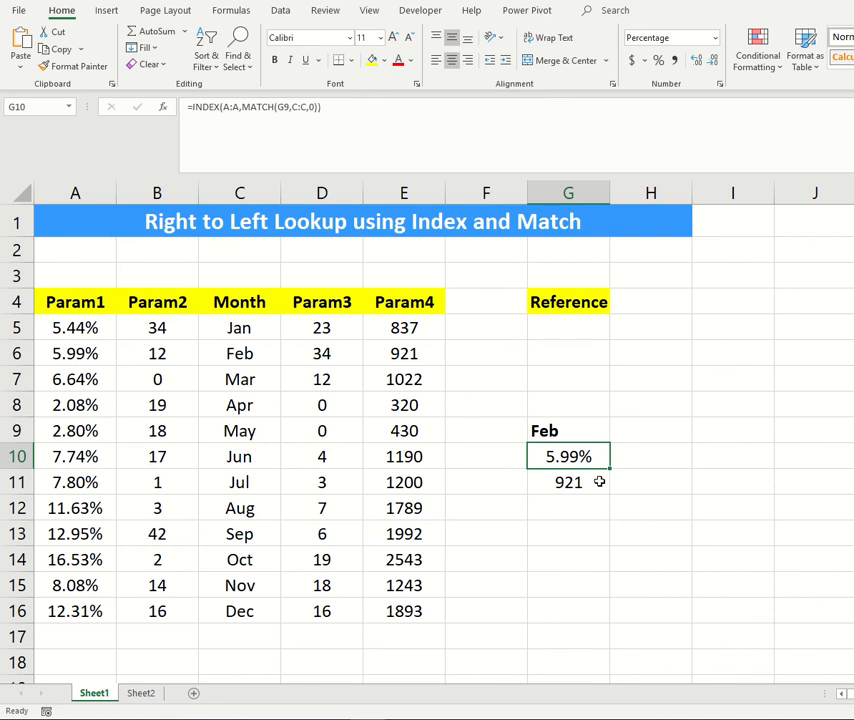
left_click(402, 109)
key("Return")
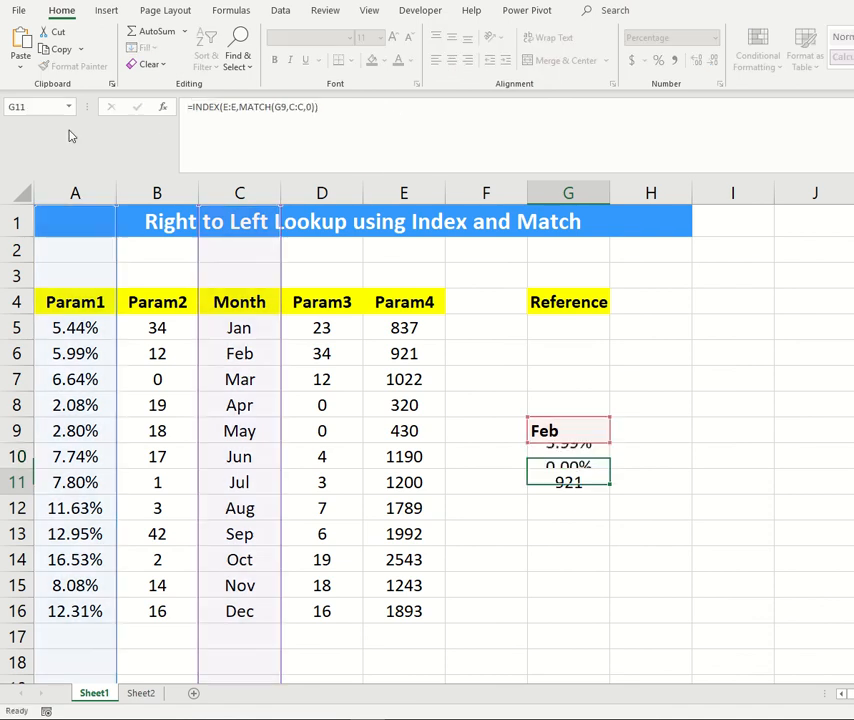
left_click(600, 325)
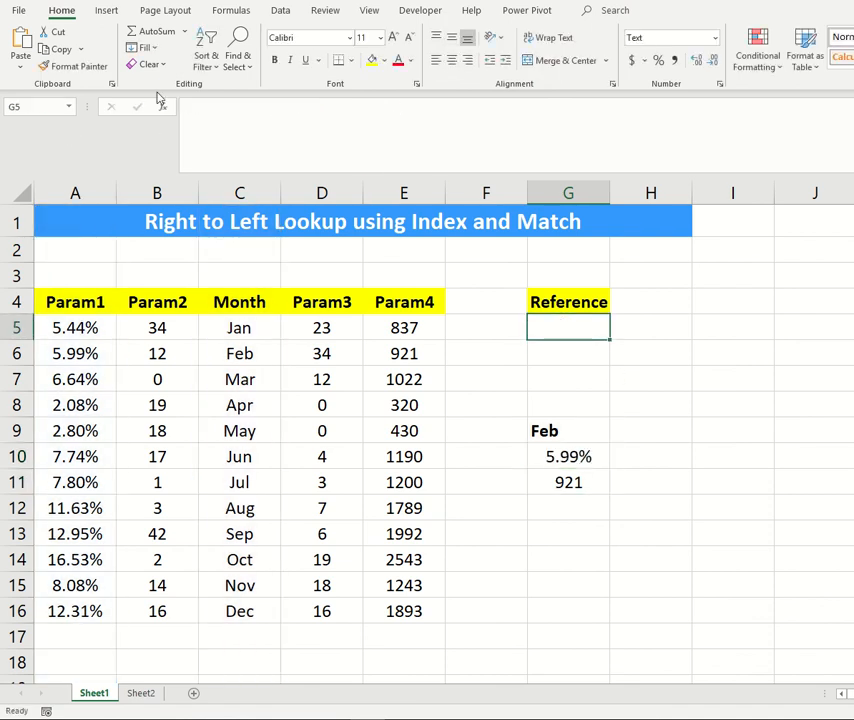
left_click(218, 116)
key("ctrl+v")
key("Return")
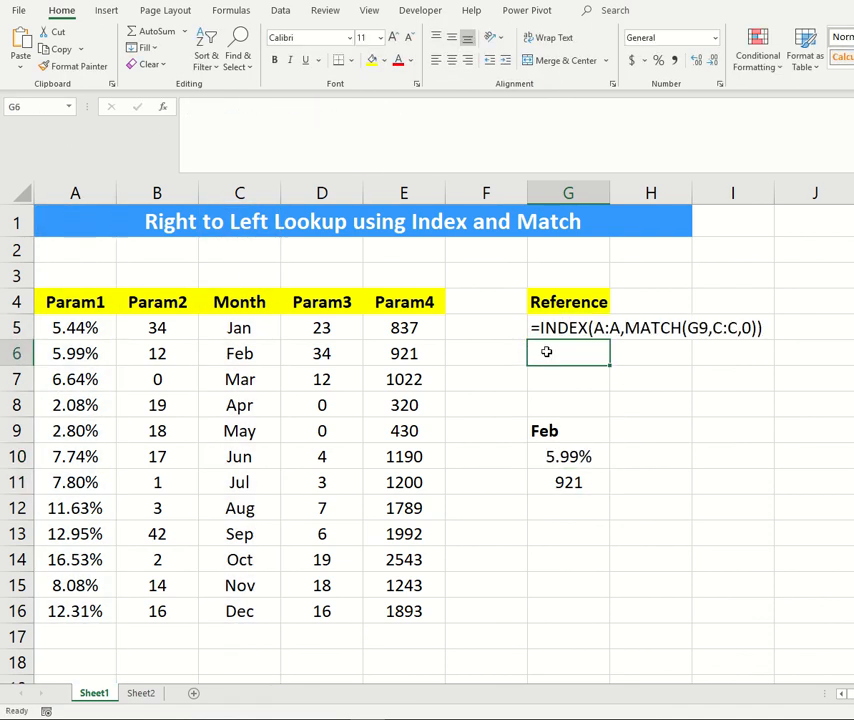
left_click(575, 328)
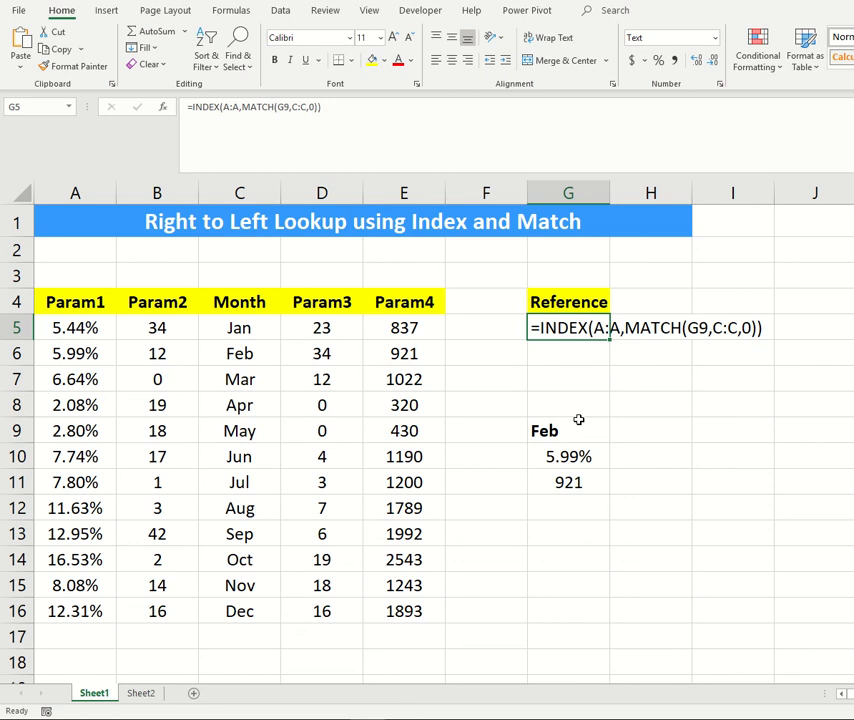
mouse_move(630, 13)
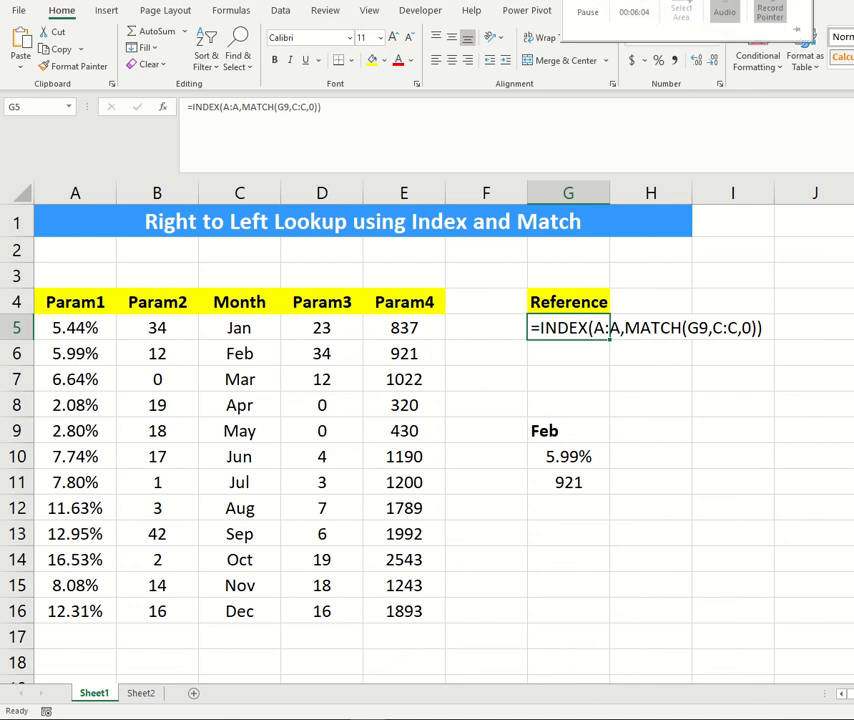